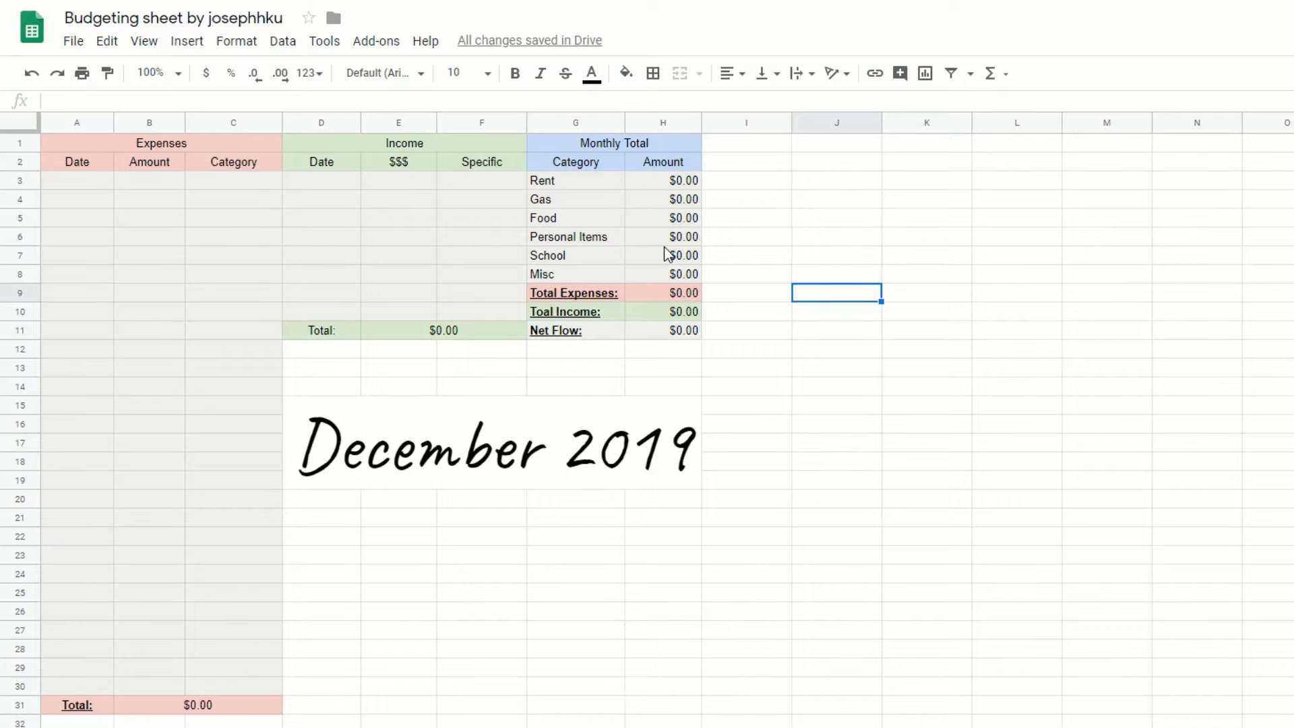
Examine the Expenses, Income and Monthly Total sections of the December 2019 template, including the Gas and Net Flow formulas
{"action": "left_click", "coordinate": [672, 200]}
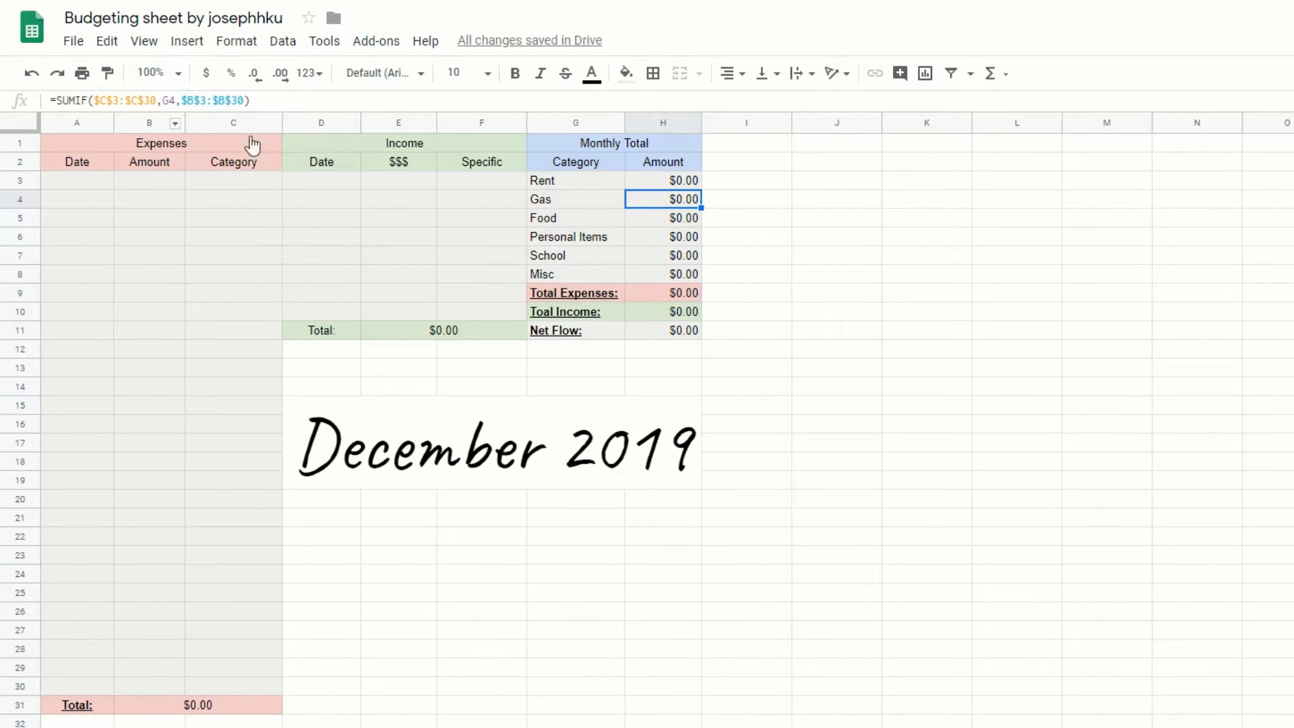
{"action": "left_click", "coordinate": [82, 180]}
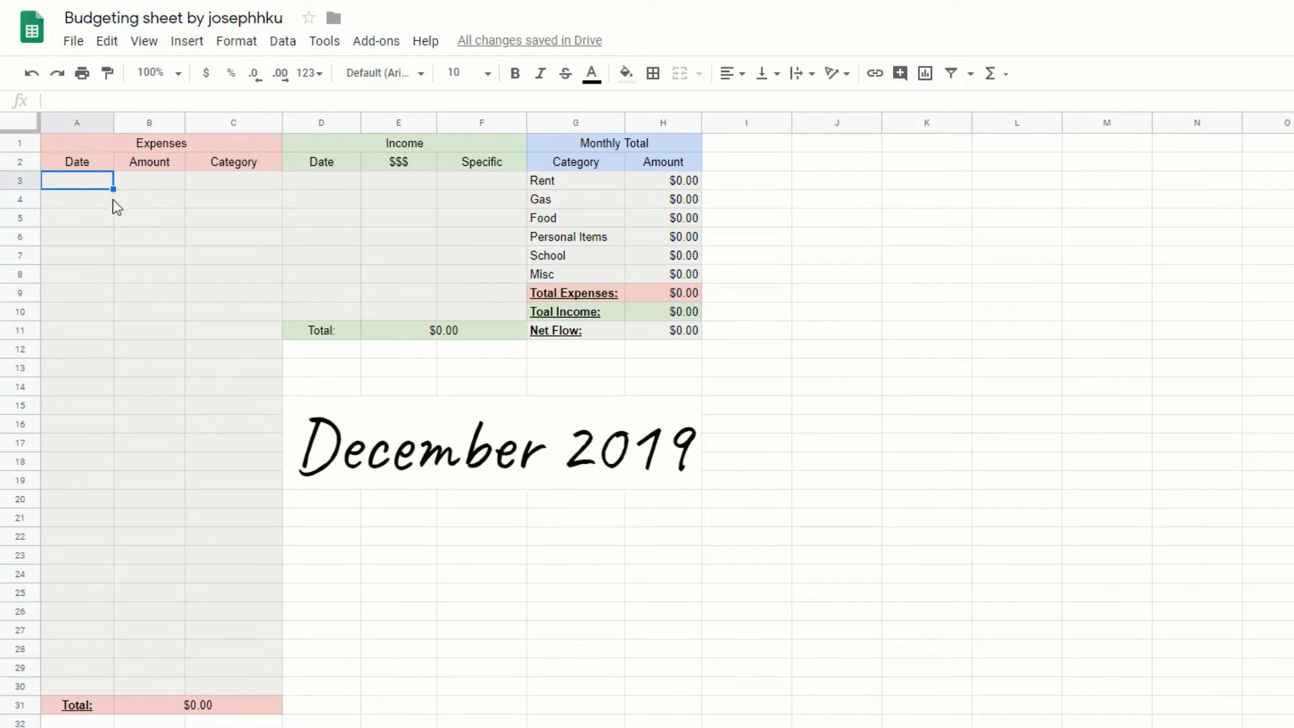
{"action": "left_click_drag", "start_coordinate": [667, 649], "coordinate": [77, 237]}
{"action": "left_click", "coordinate": [861, 389]}
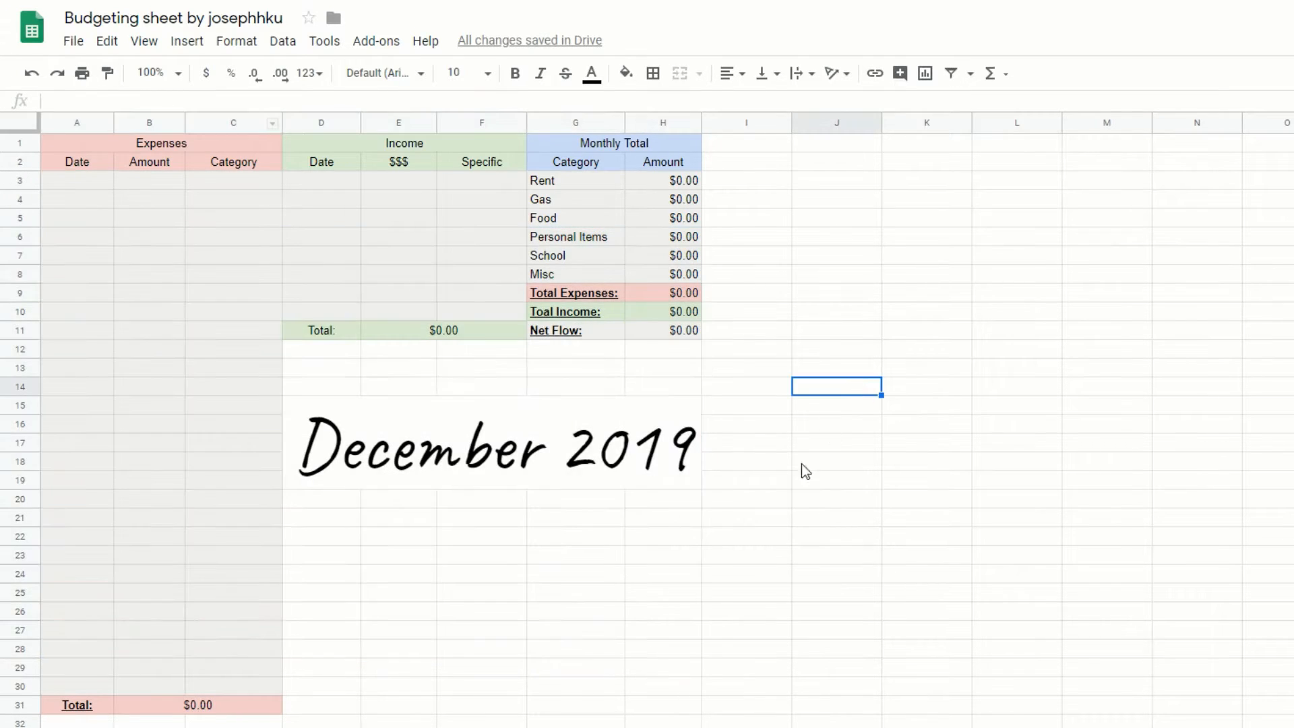
{"action": "left_click", "coordinate": [151, 144]}
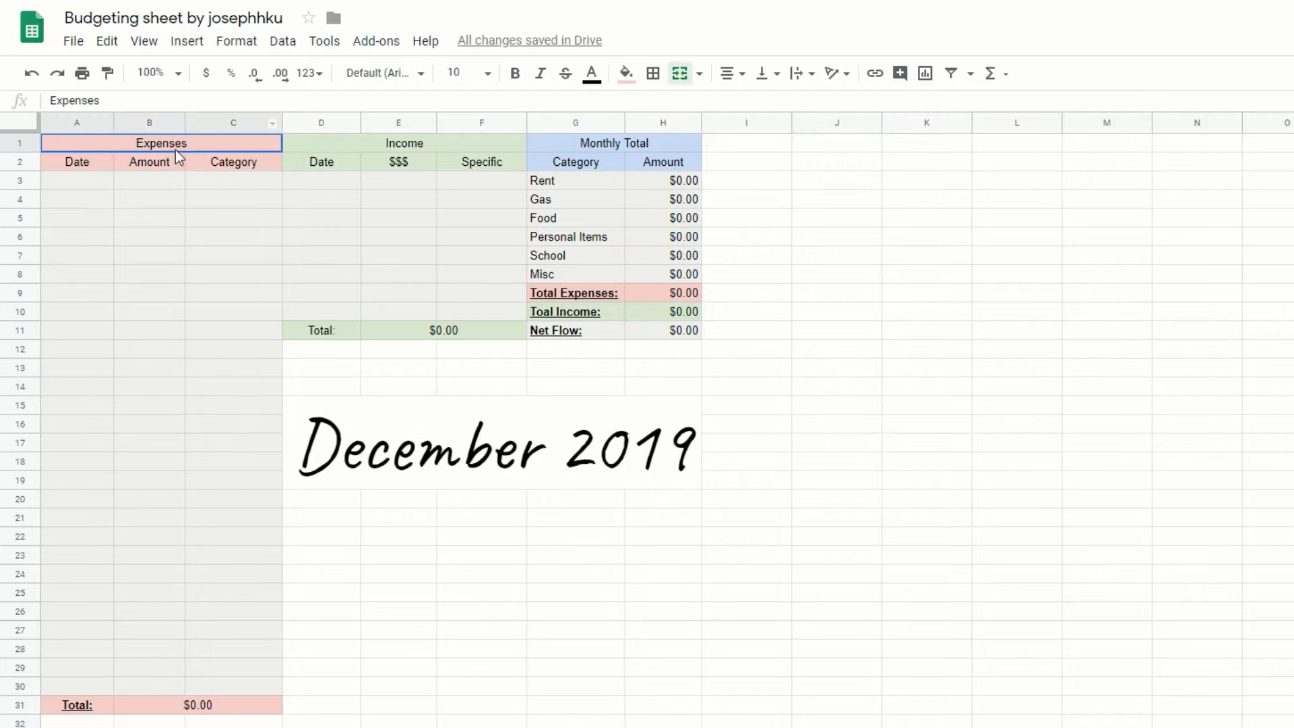
{"action": "left_click", "coordinate": [394, 141]}
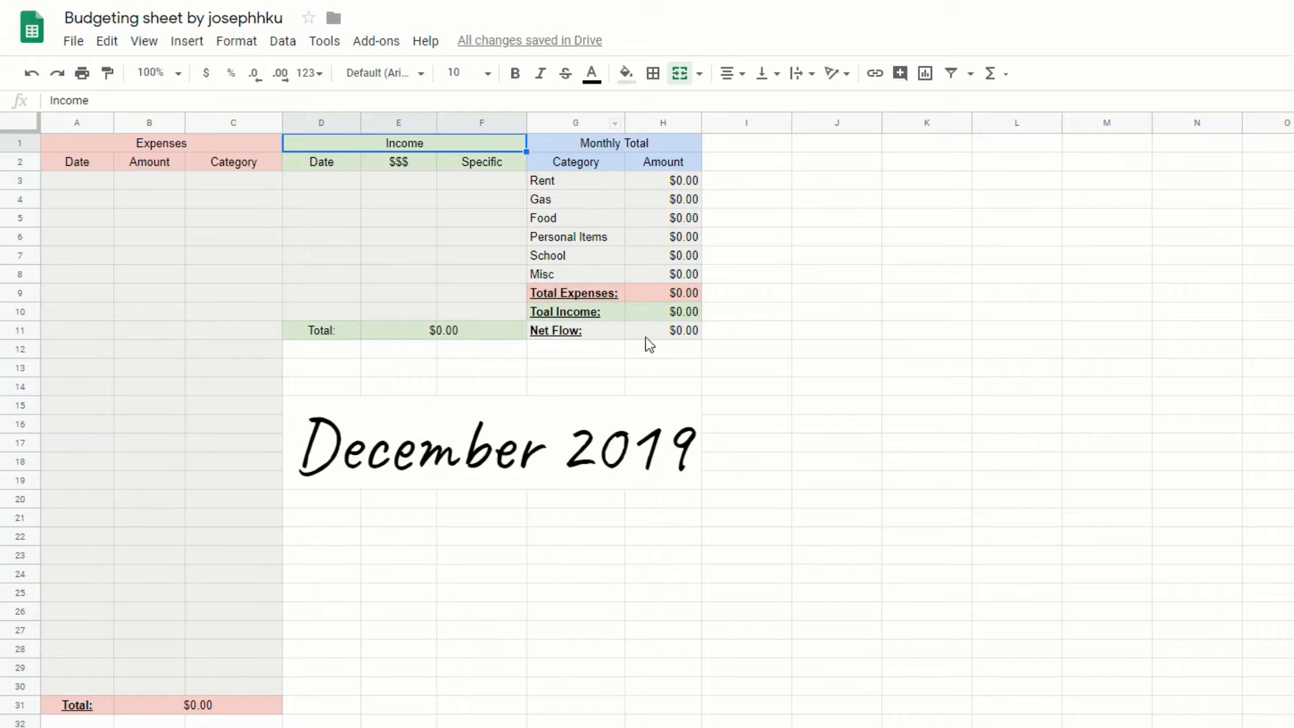
{"action": "left_click", "coordinate": [674, 331]}
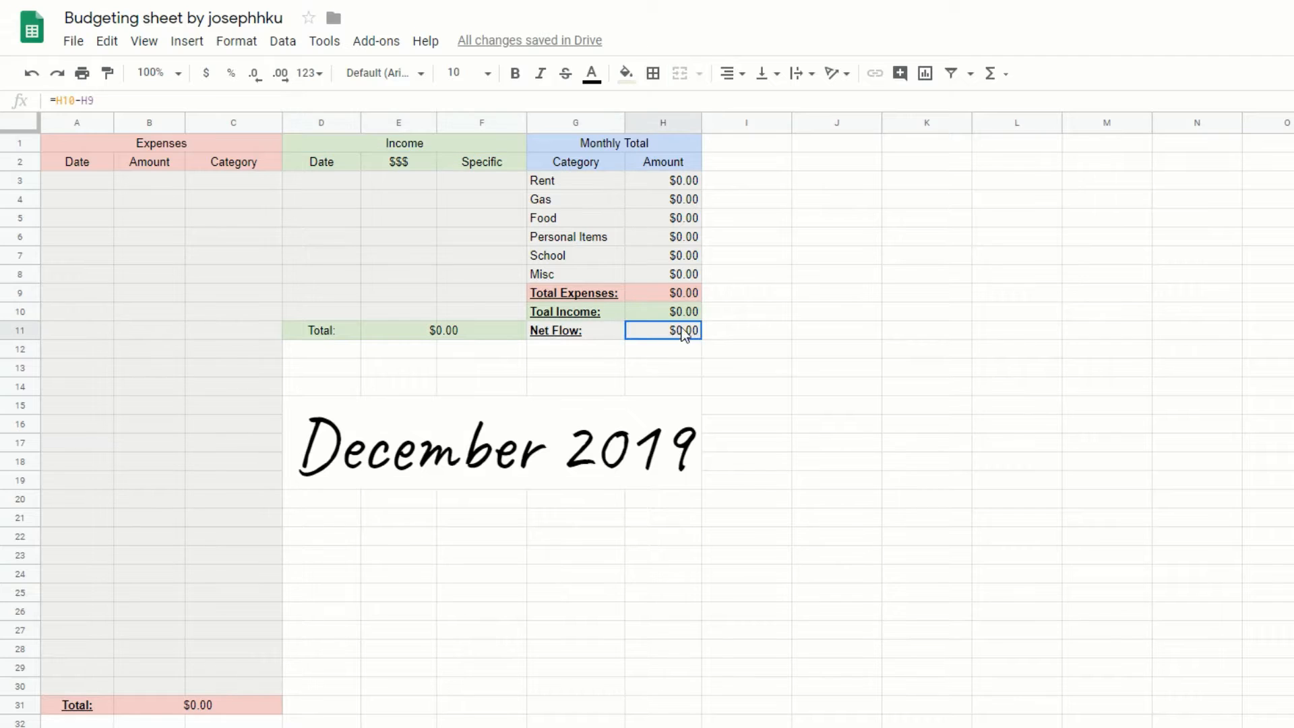
{"action": "left_click", "coordinate": [593, 340]}
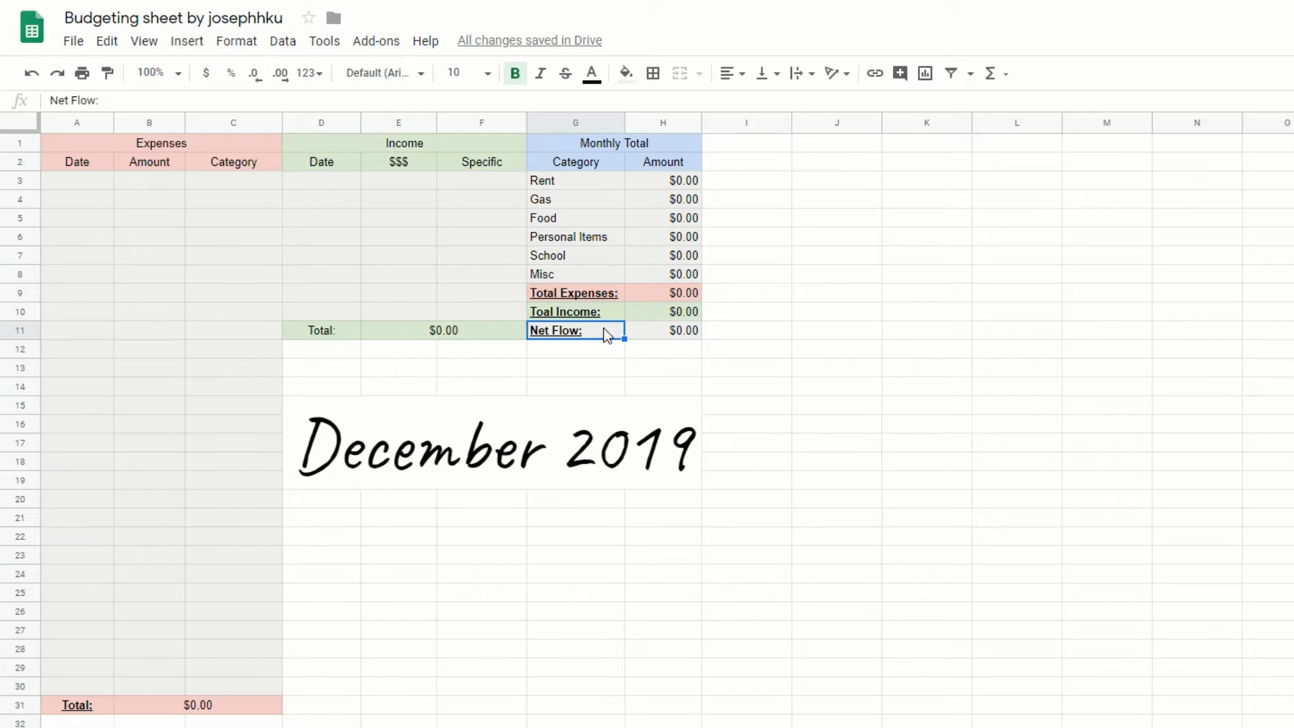
Enter the date 12/01/19 and an amount of 50 in the first row of the Expenses table
{"action": "double_click", "coordinate": [79, 184]}
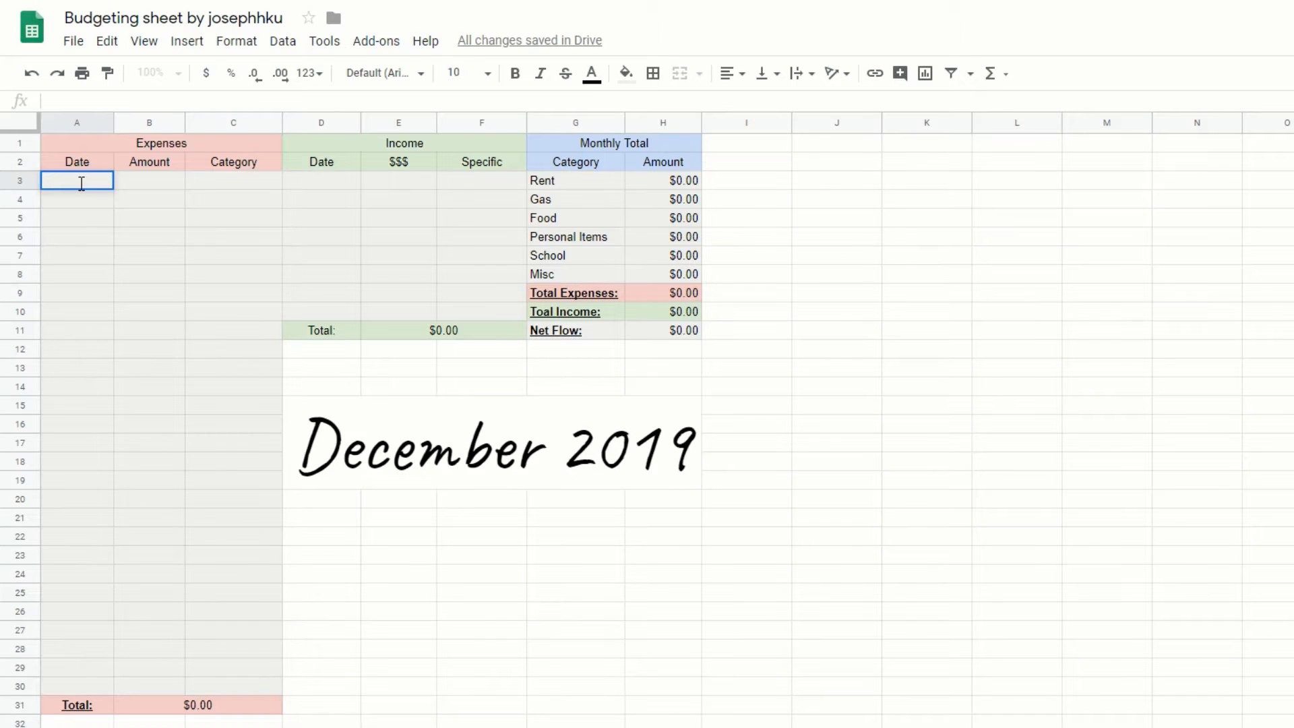
{"action": "type", "text": "12/01/19"}
{"action": "left_click", "coordinate": [147, 183]}
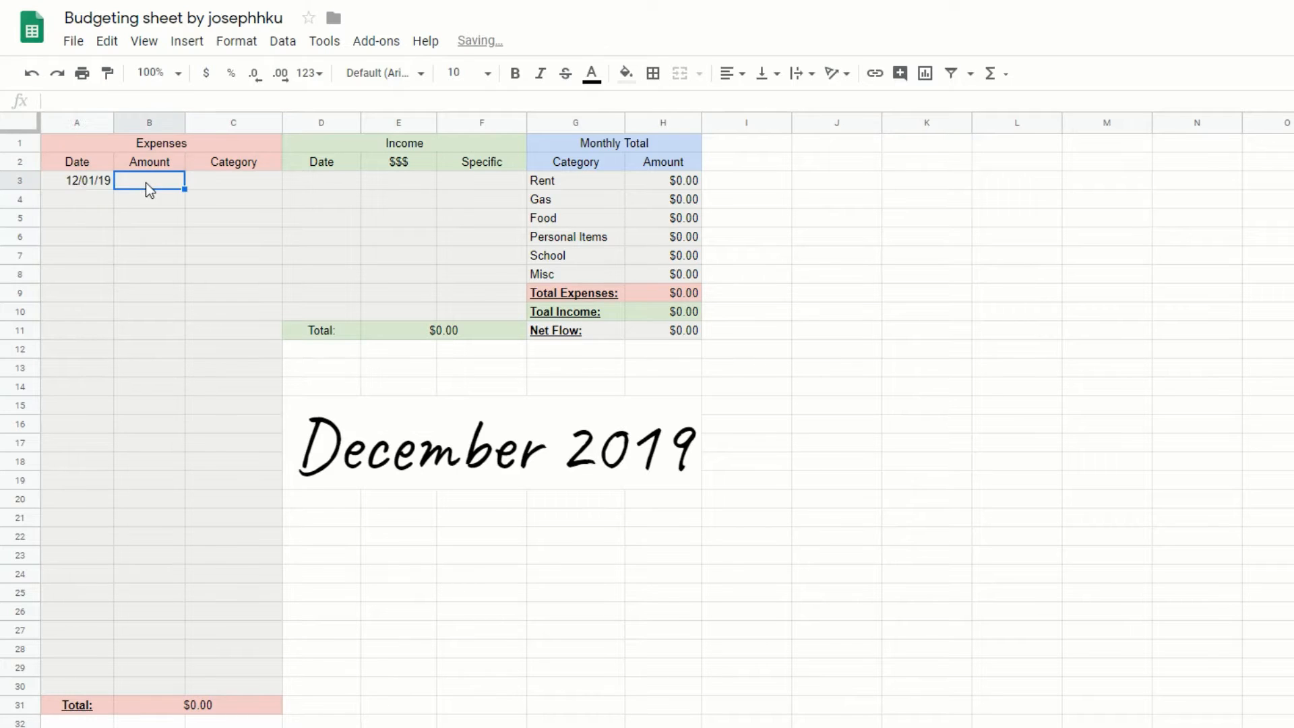
{"action": "double_click", "coordinate": [143, 181]}
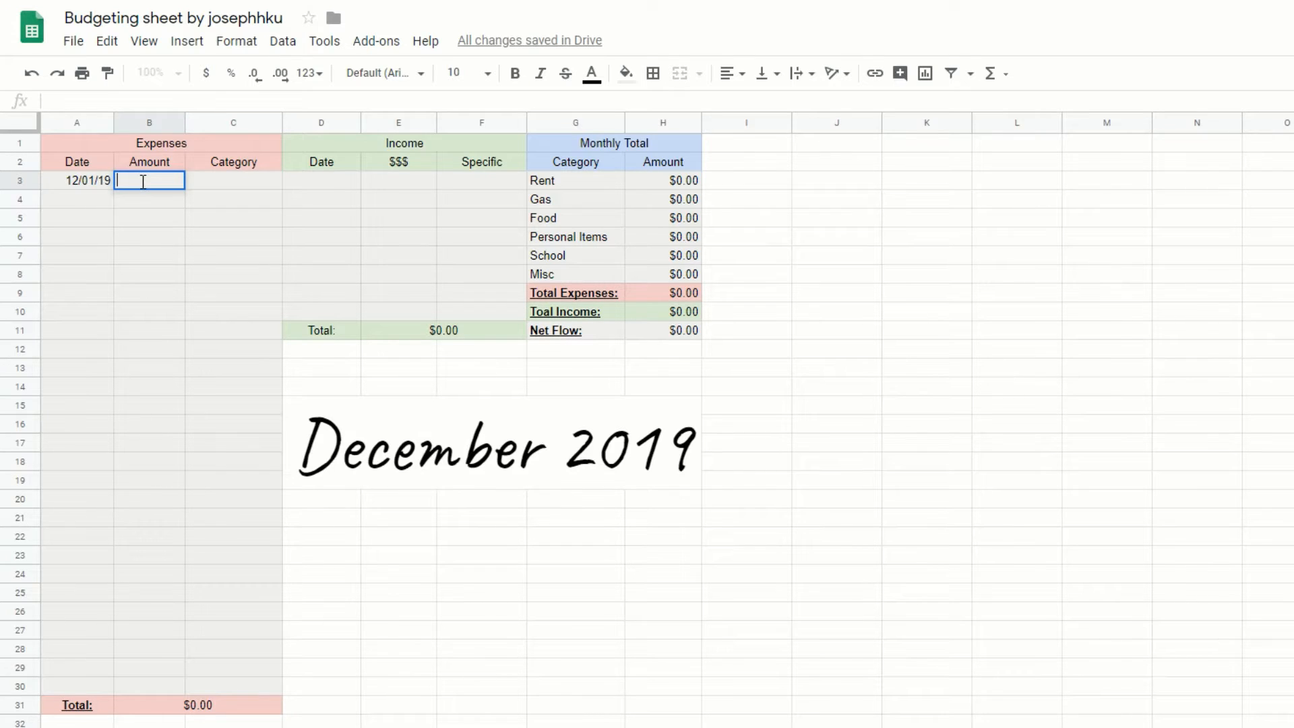
{"action": "type", "text": "50"}
{"action": "key", "text": "Tab"}
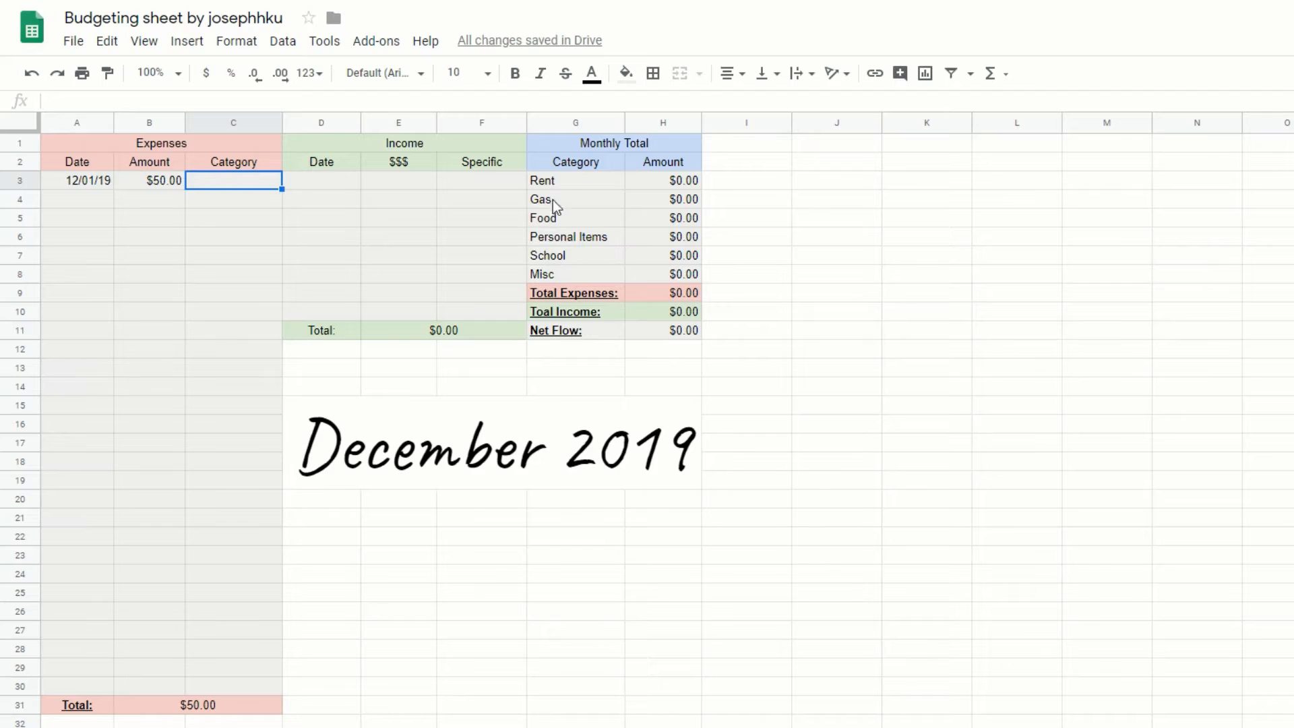
Categorize the first expense as Rent, matching the category name in the Monthly Total table
{"action": "left_click", "coordinate": [551, 182]}
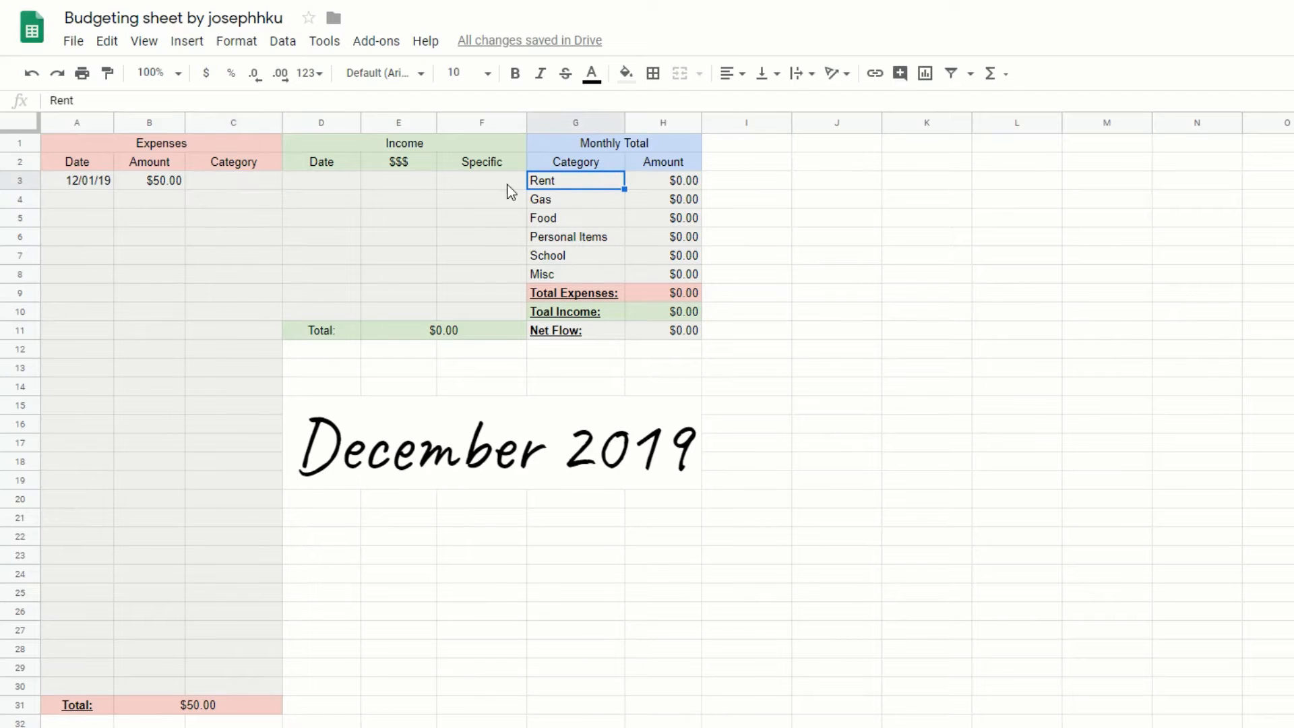
{"action": "left_click_drag", "start_coordinate": [676, 182], "coordinate": [682, 328]}
{"action": "left_click", "coordinate": [781, 249]}
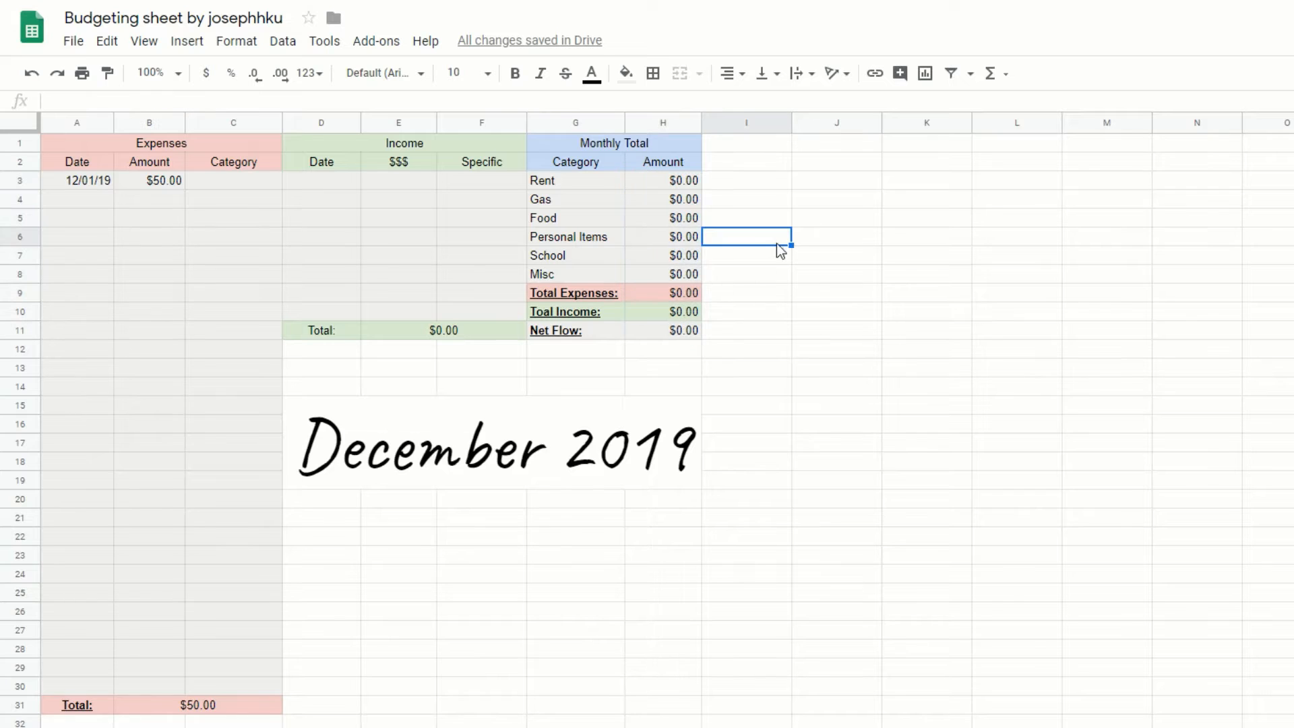
{"action": "left_click", "coordinate": [588, 184]}
{"action": "double_click", "coordinate": [571, 185]}
{"action": "double_click", "coordinate": [247, 180]}
{"action": "type", "text": "Rent"}
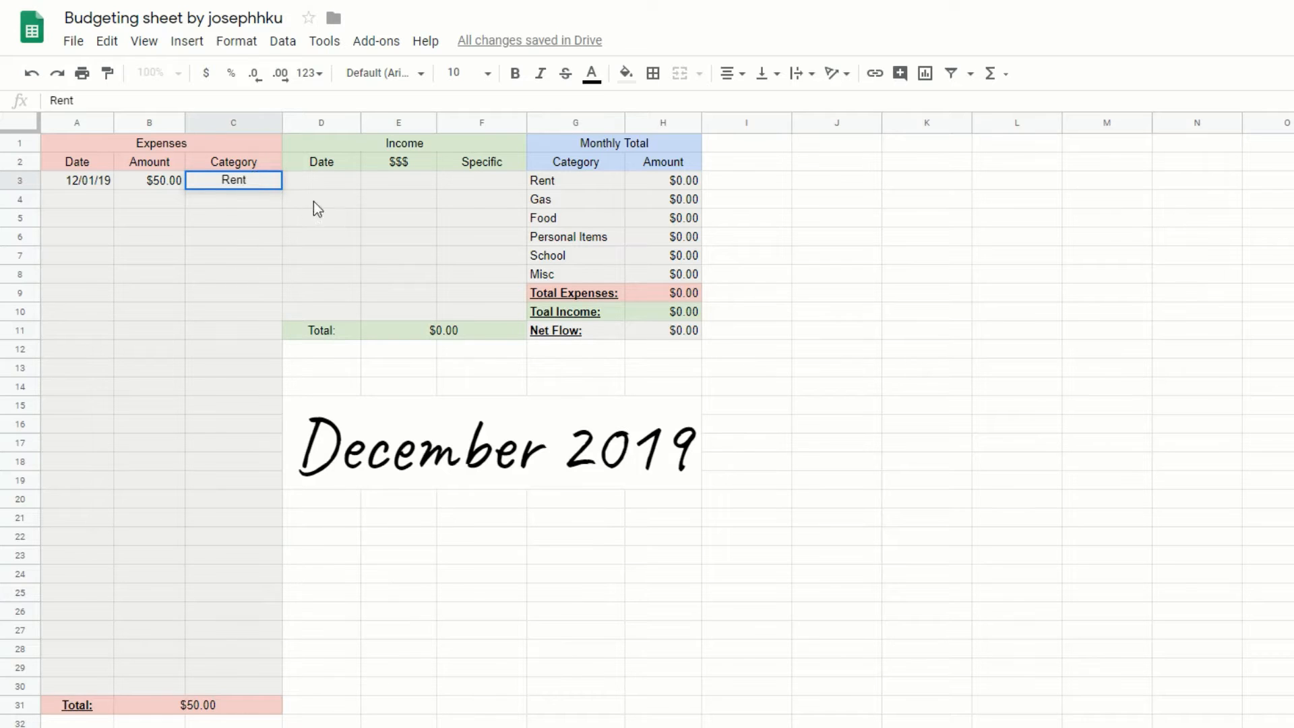
{"action": "left_click", "coordinate": [329, 186]}
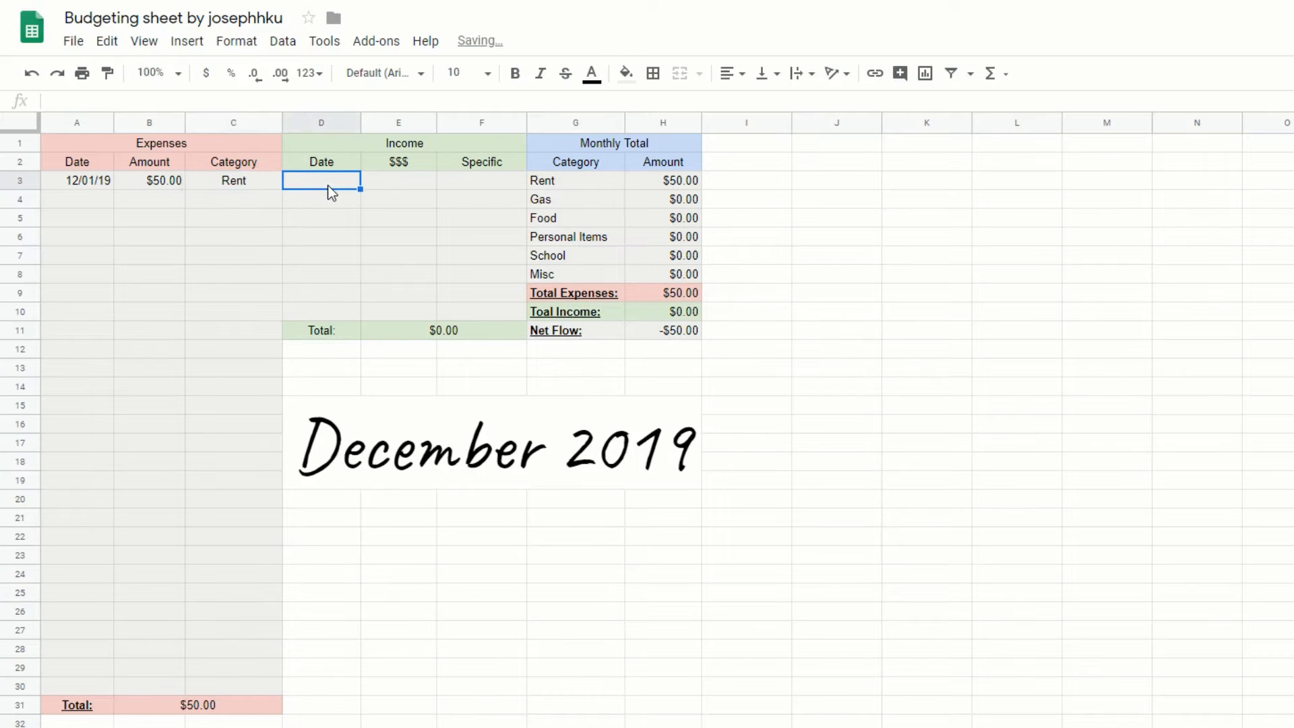
Check how the rent expense carries over from the Expenses table into the Rent row of the Monthly Total
{"action": "left_click", "coordinate": [244, 187]}
{"action": "left_click", "coordinate": [569, 183]}
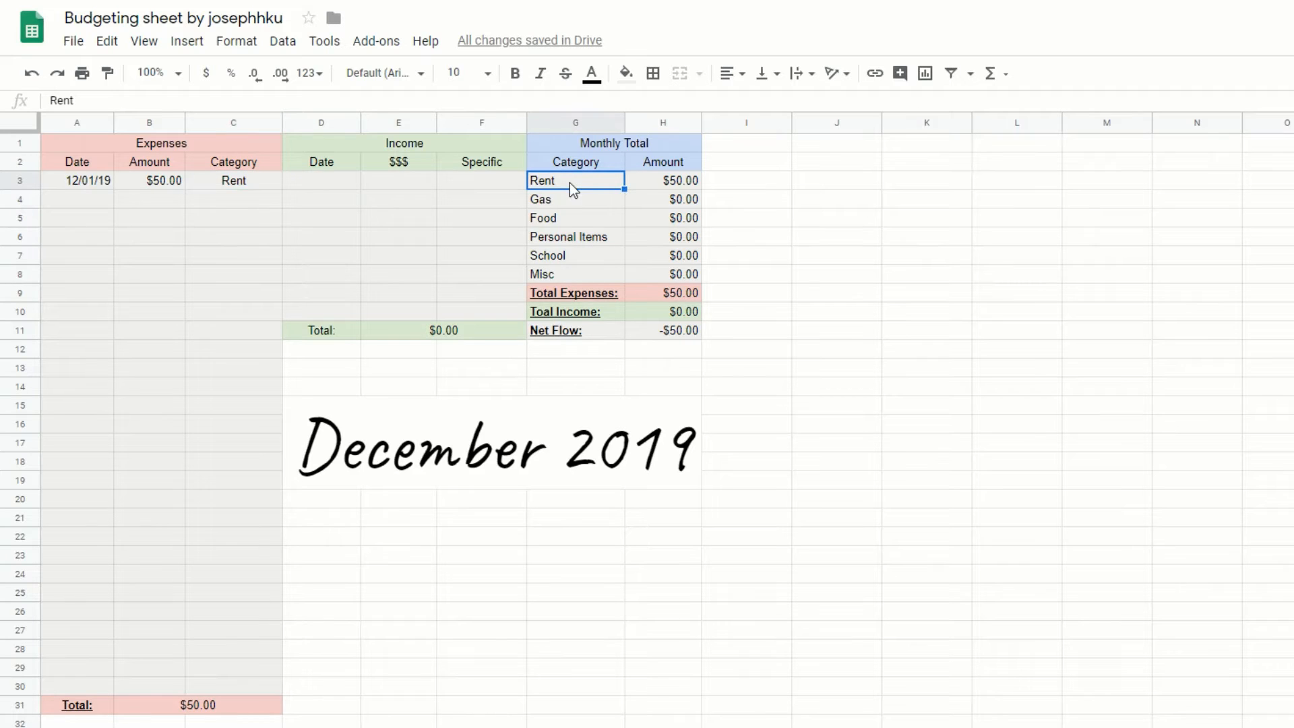
{"action": "left_click", "coordinate": [673, 184]}
{"action": "left_click", "coordinate": [163, 180]}
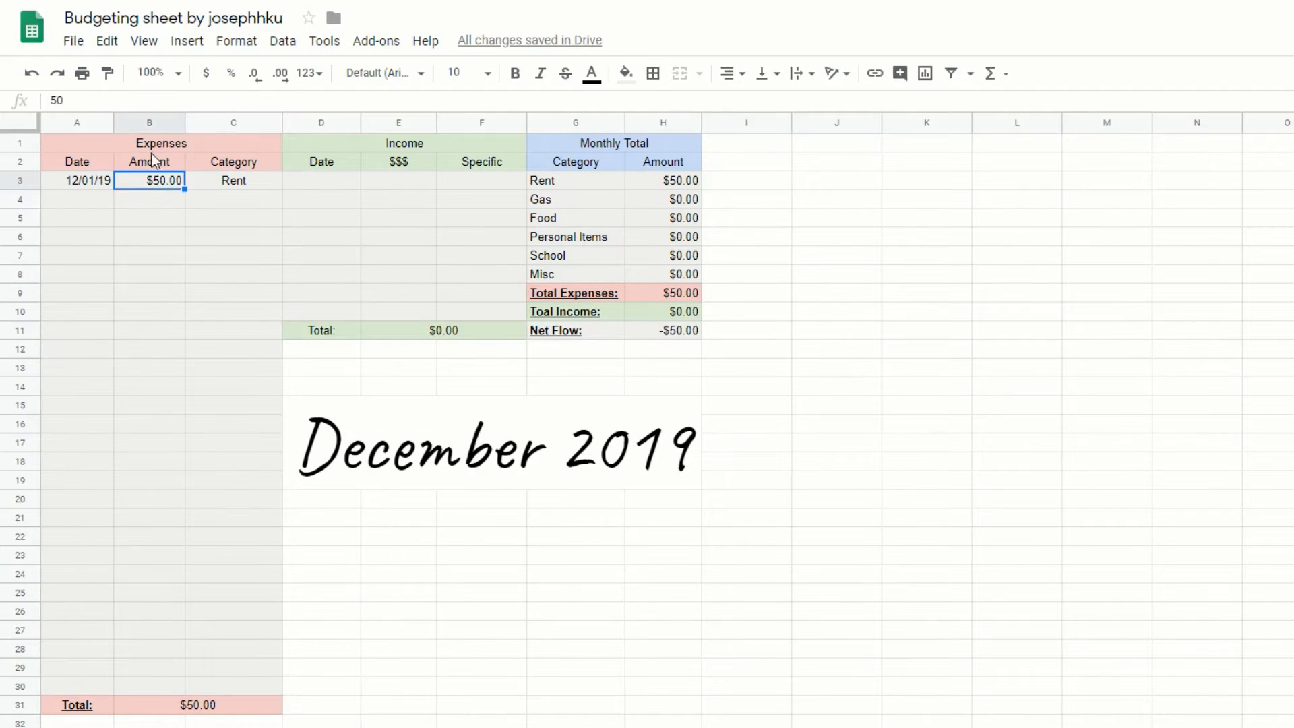
{"action": "left_click_drag", "start_coordinate": [158, 347], "coordinate": [141, 160]}
{"action": "left_click", "coordinate": [149, 293]}
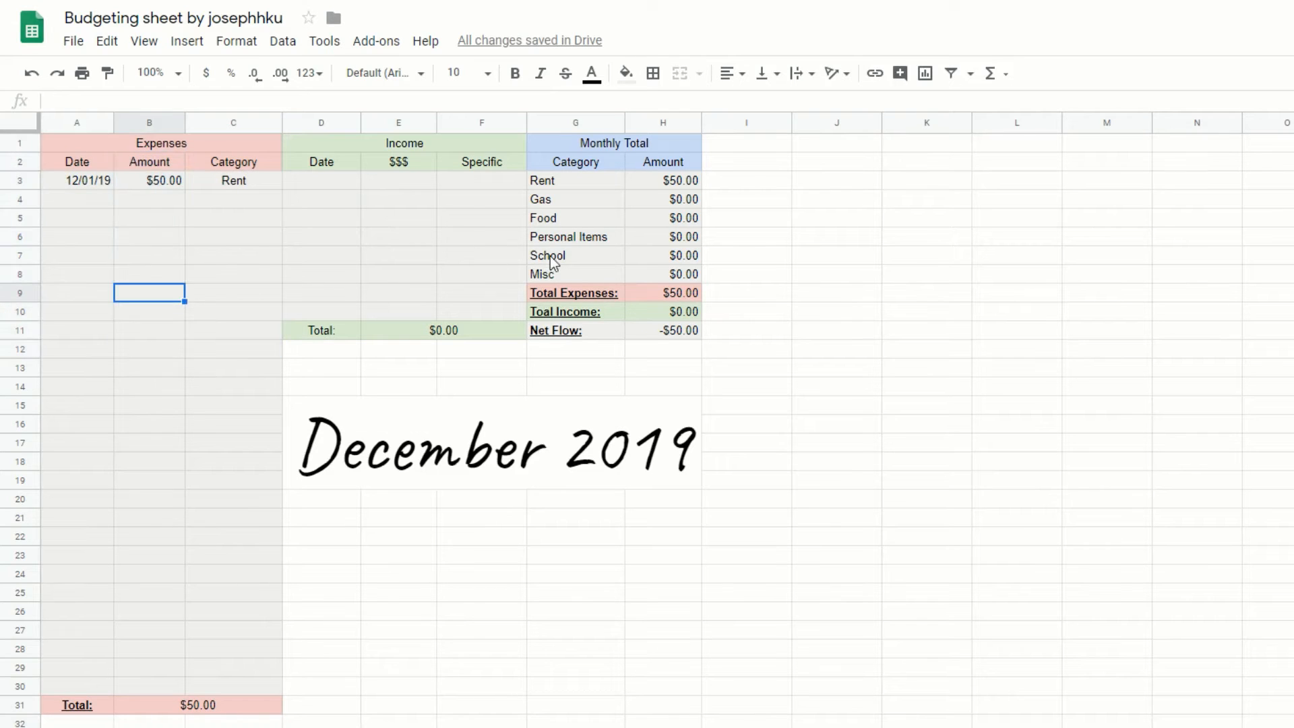
{"action": "left_click", "coordinate": [853, 219]}
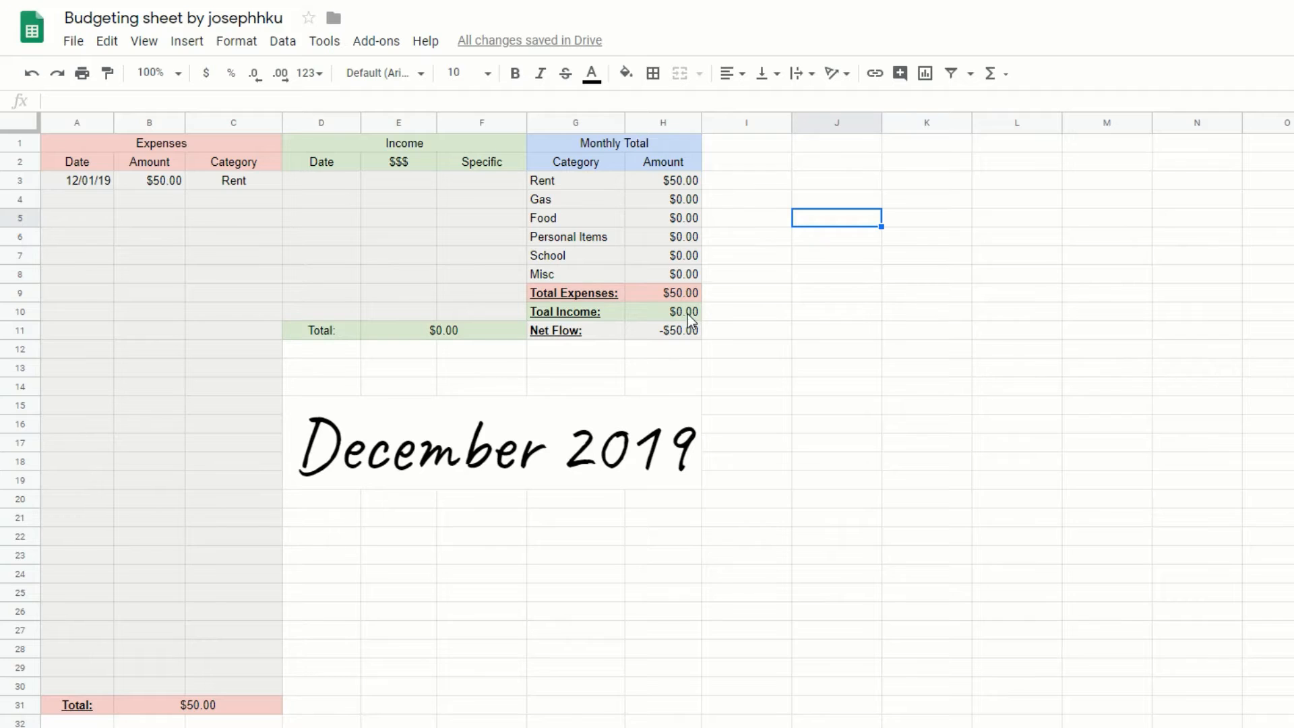
Fill the first Income row with the date 12/02/19, an amount of 400 and the specific Check
{"action": "left_click", "coordinate": [331, 181]}
{"action": "double_click", "coordinate": [330, 180]}
{"action": "type", "text": "12/02"}
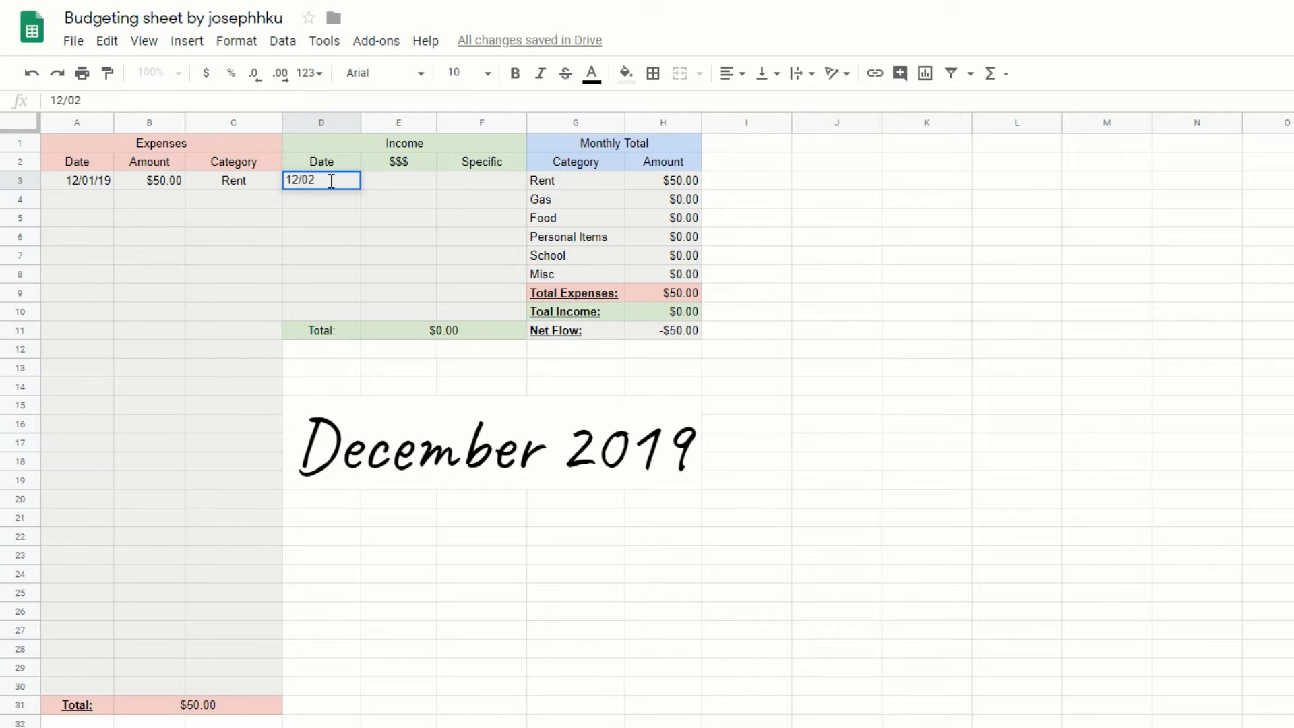
{"action": "type", "text": "/19"}
{"action": "key", "text": "Tab"}
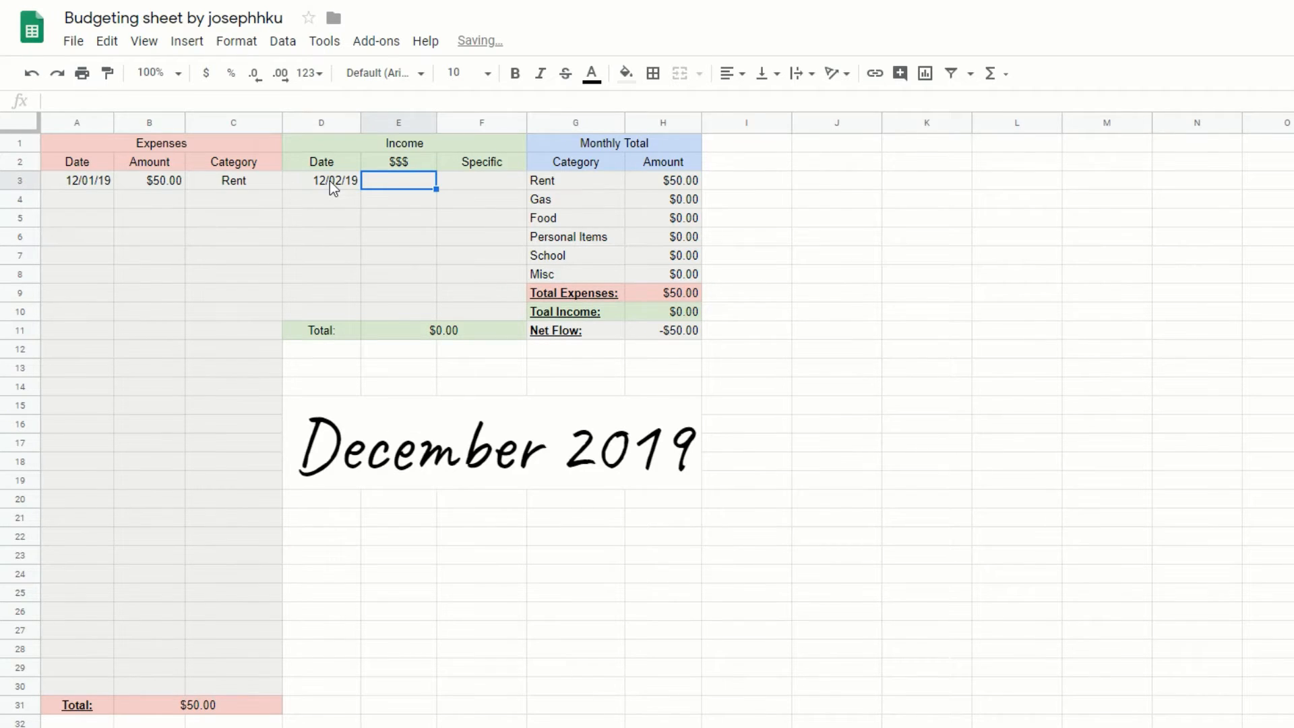
{"action": "type", "text": "400"}
{"action": "key", "text": "Tab"}
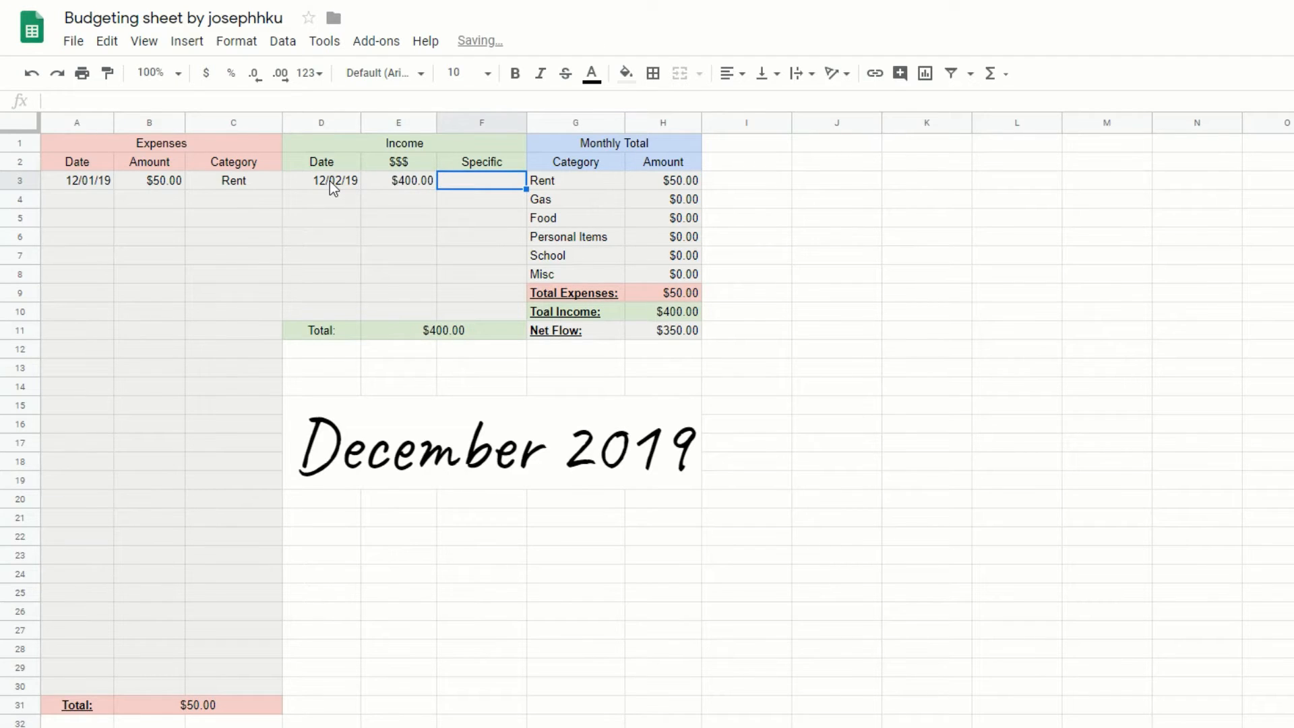
{"action": "type", "text": "Check"}
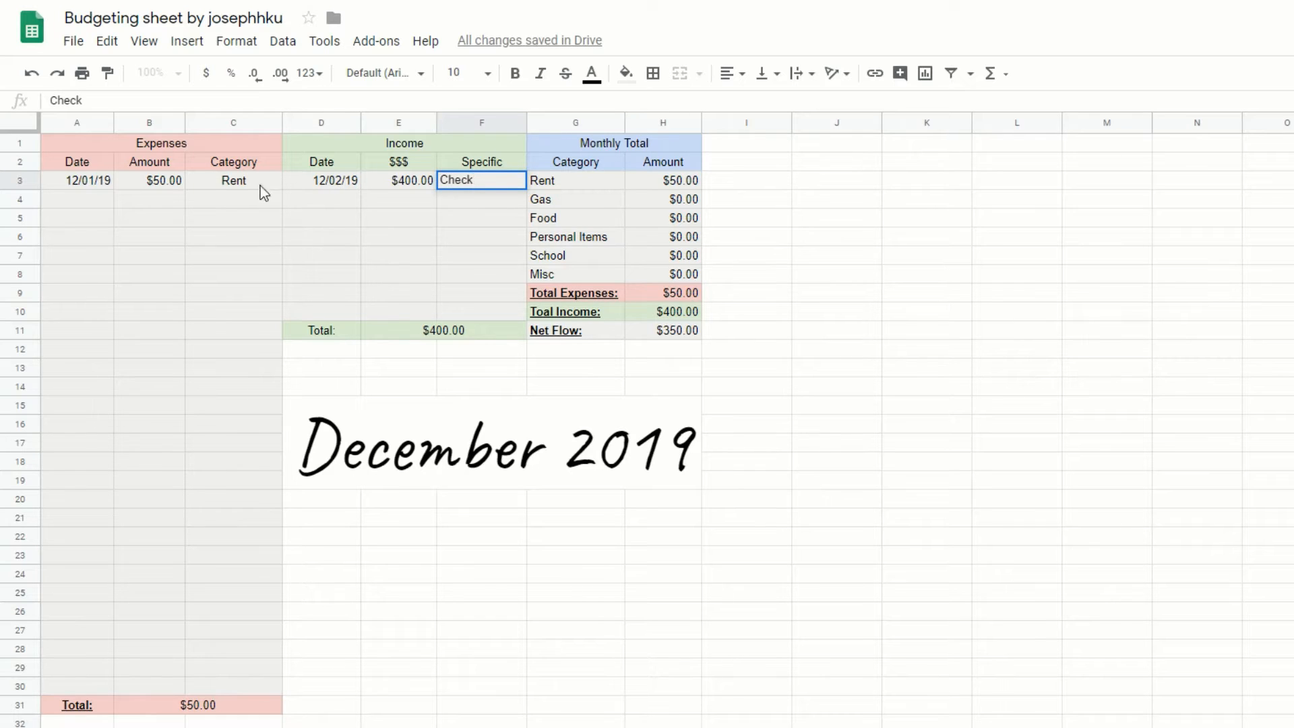
{"action": "left_click", "coordinate": [478, 198]}
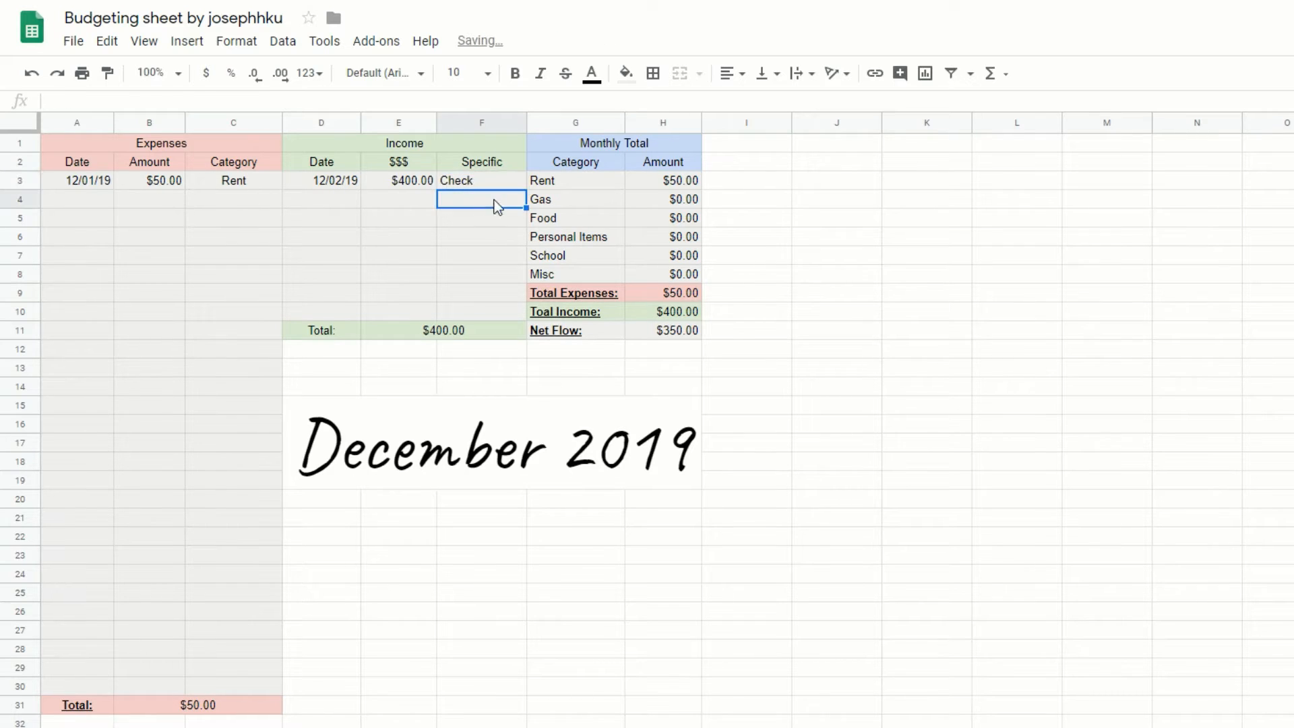
Review the total income and net flow rows, then the empty entry rows of the Expenses and Income tables
{"action": "left_click", "coordinate": [571, 313]}
{"action": "left_click_drag", "start_coordinate": [720, 312], "coordinate": [534, 336]}
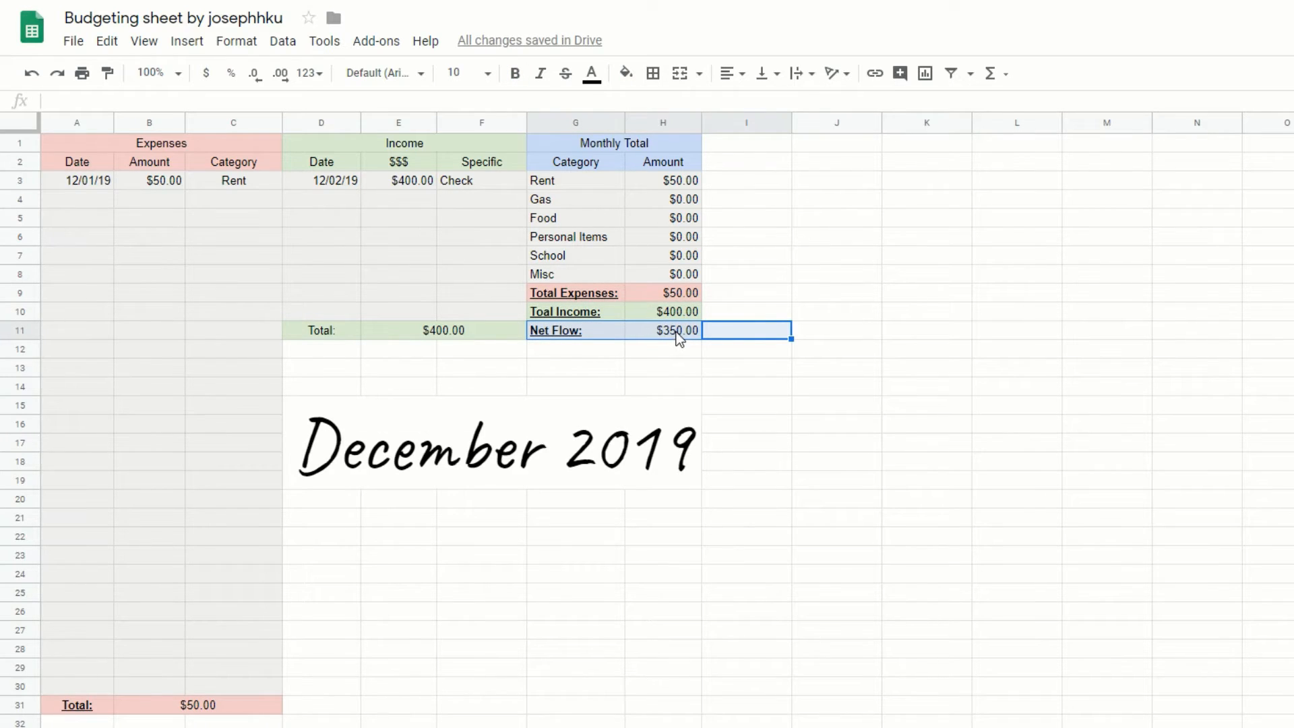
{"action": "left_click_drag", "start_coordinate": [67, 196], "coordinate": [274, 672]}
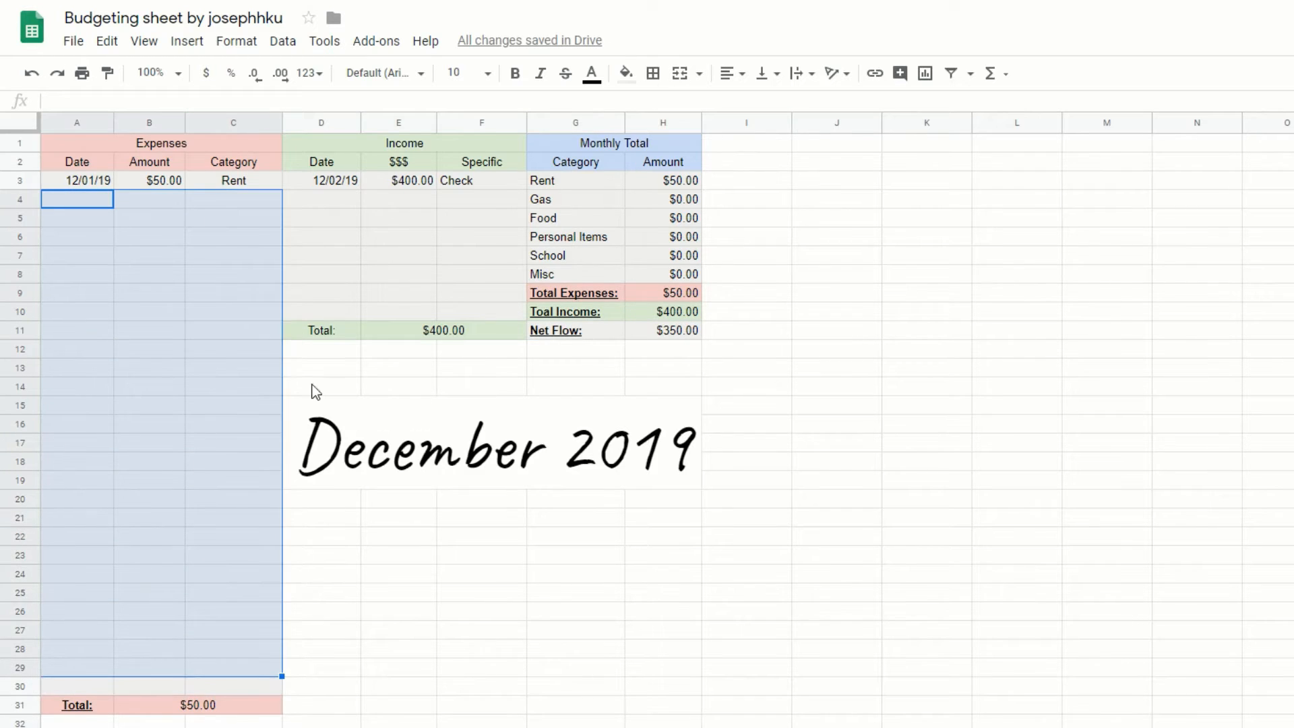
{"action": "left_click_drag", "start_coordinate": [316, 180], "coordinate": [340, 215]}
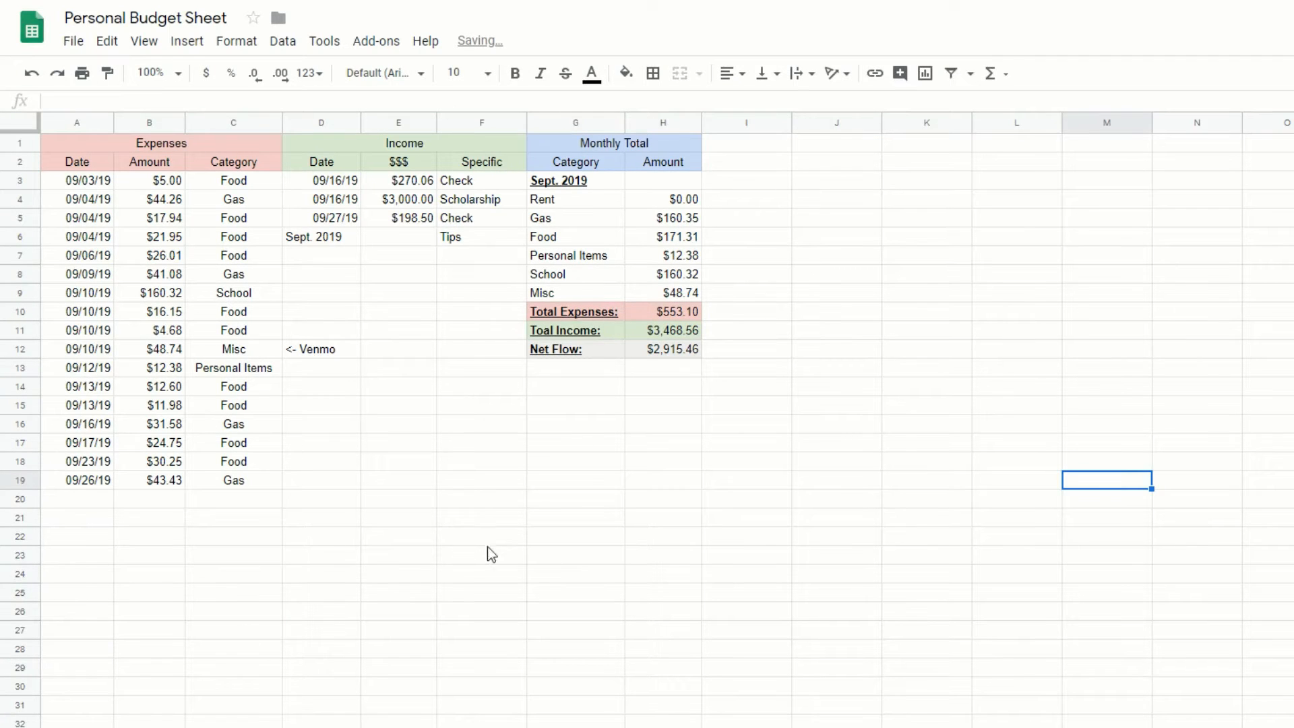
Examine the September 2019 expenses, their categories, the Rent formula and the monthly totals in the Personal Budget Sheet
{"action": "left_click", "coordinate": [485, 539]}
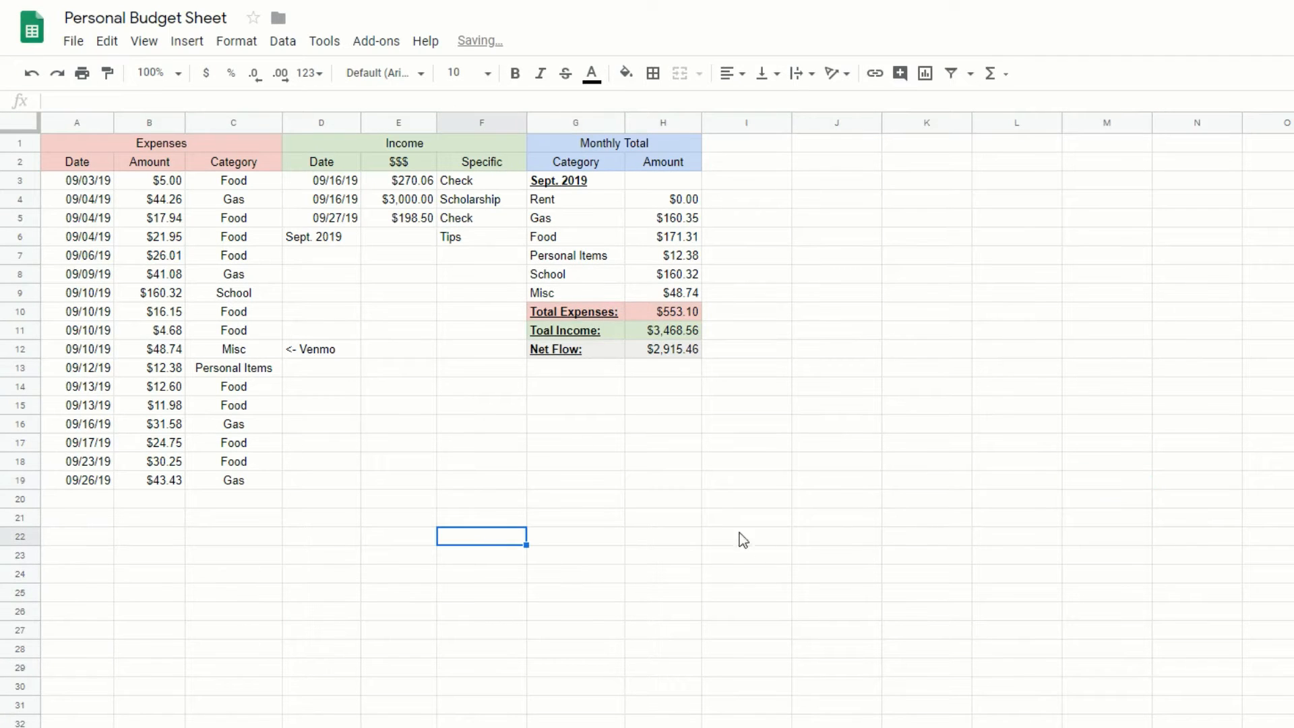
{"action": "left_click", "coordinate": [797, 463]}
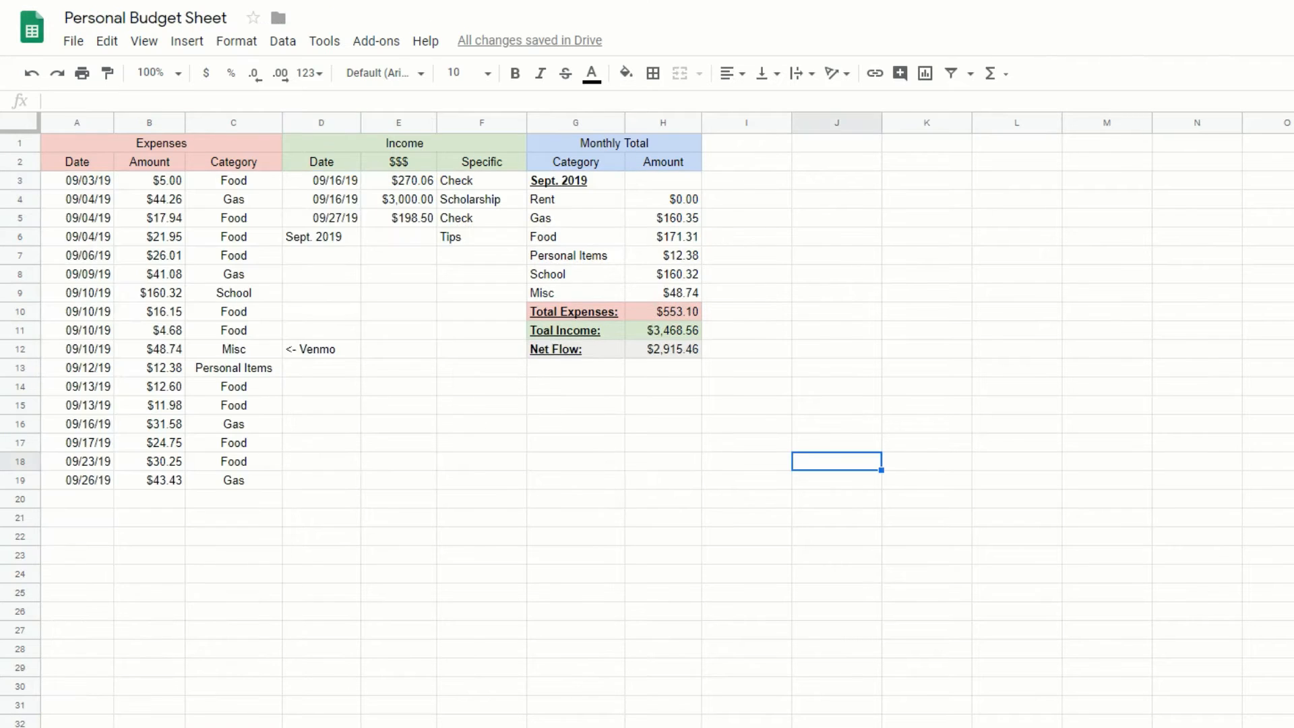
{"action": "left_click_drag", "start_coordinate": [233, 499], "coordinate": [58, 186]}
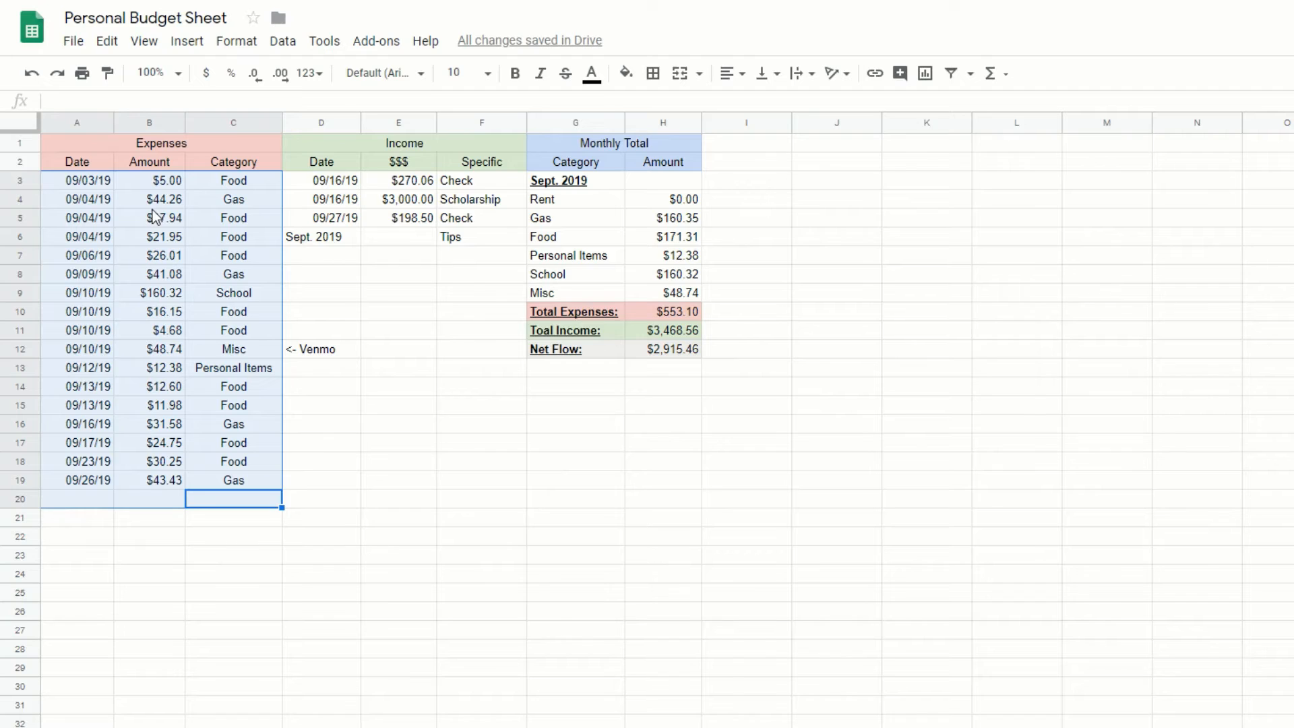
{"action": "left_click", "coordinate": [357, 313]}
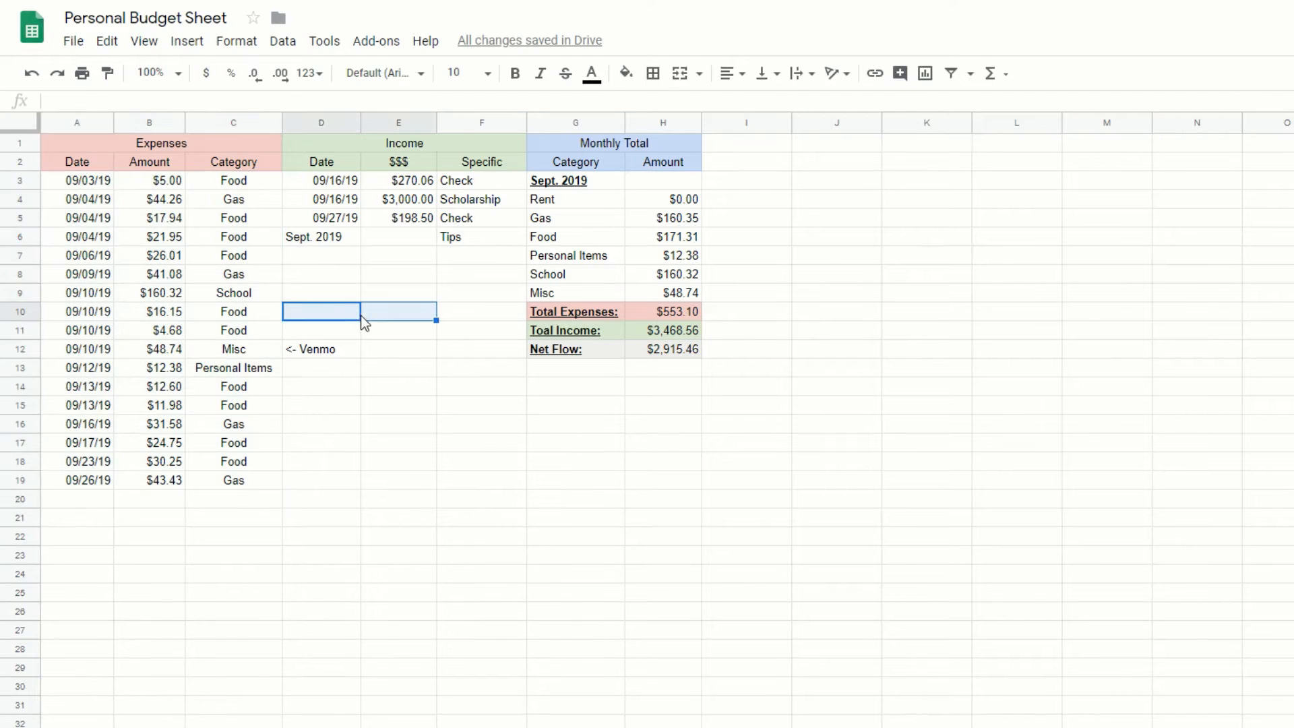
{"action": "left_click", "coordinate": [248, 181]}
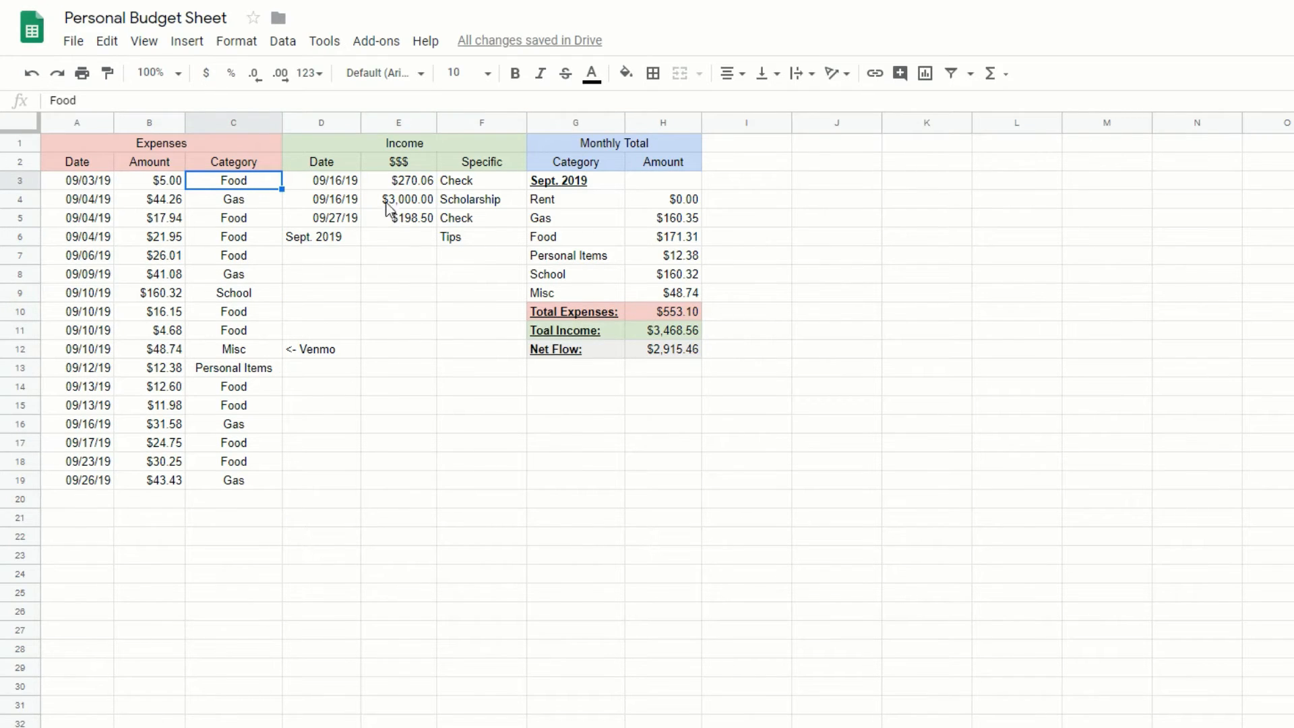
{"action": "left_click", "coordinate": [691, 202]}
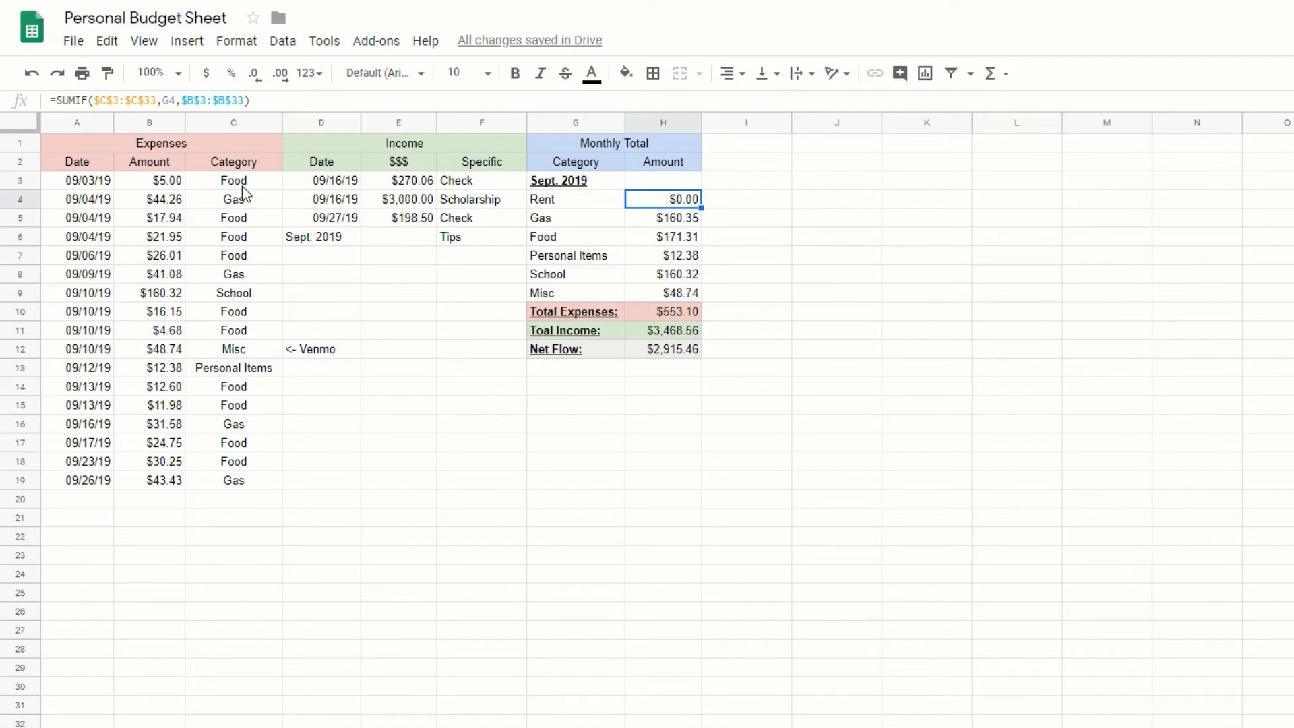
{"action": "left_click", "coordinate": [604, 182]}
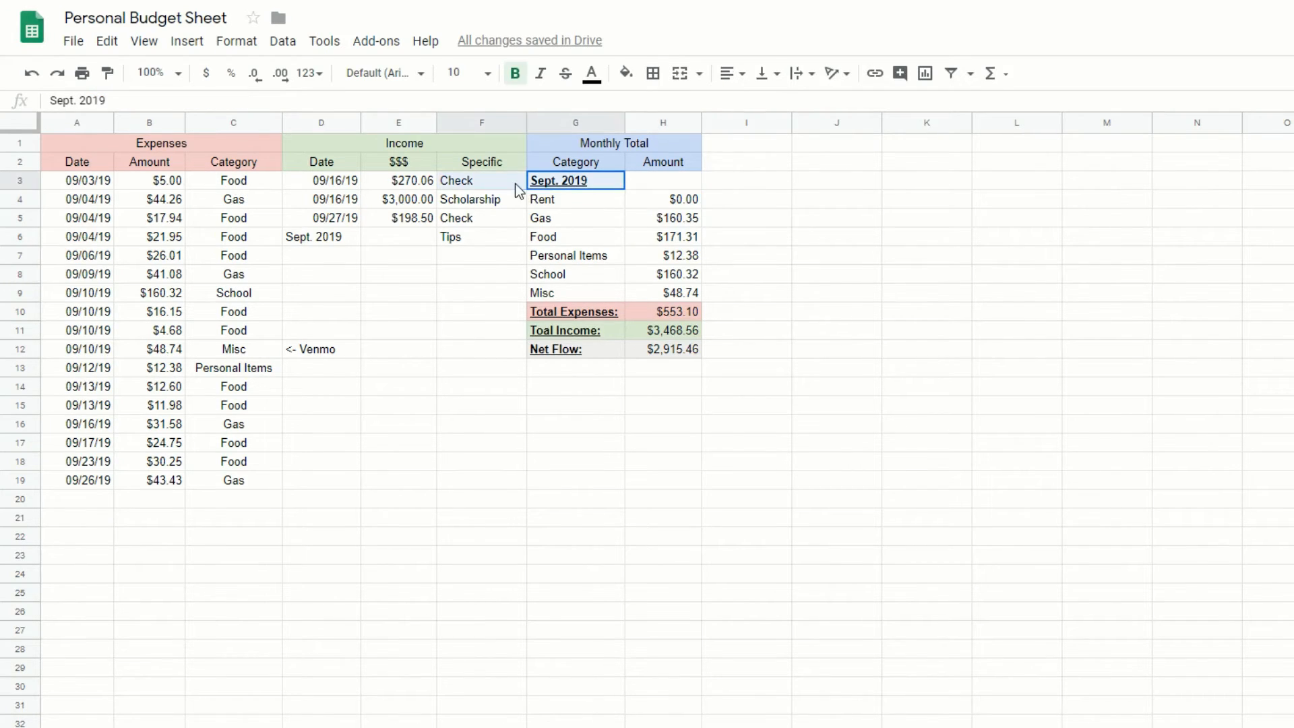
{"action": "left_click", "coordinate": [749, 183]}
{"action": "left_click_drag", "start_coordinate": [751, 400], "coordinate": [532, 189]}
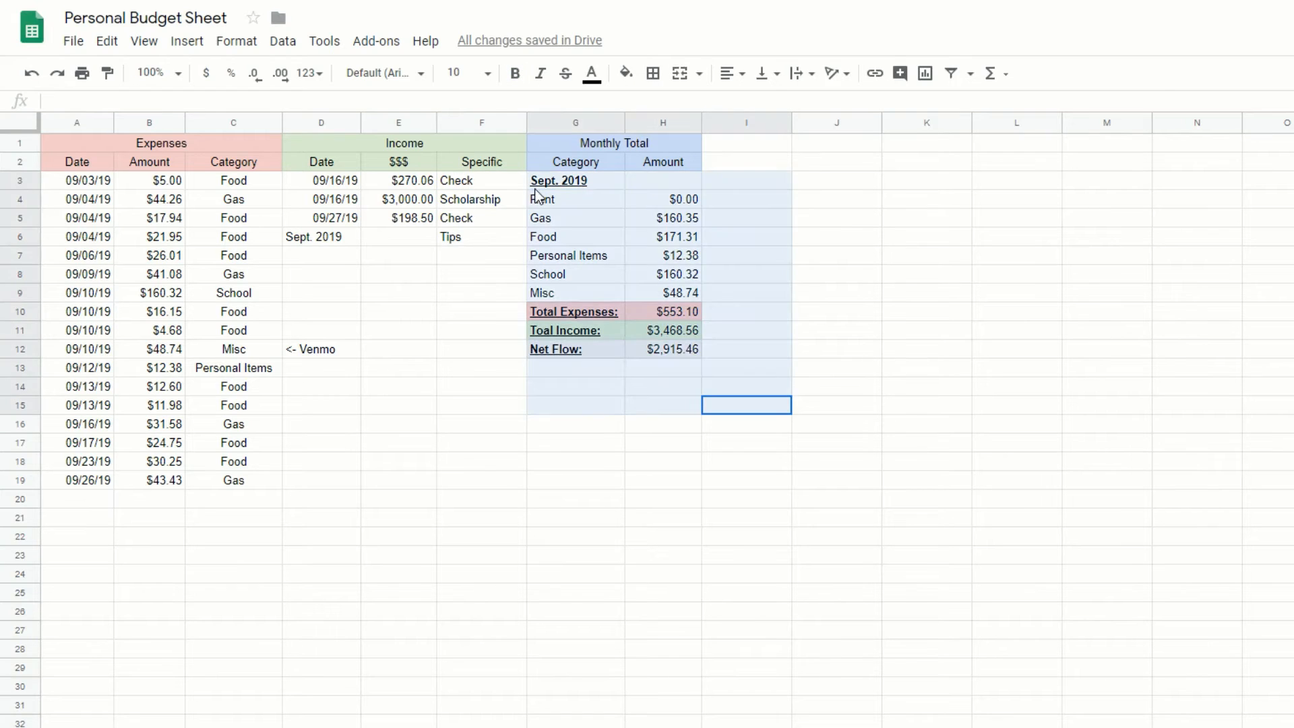
Look over the September 2019 category amounts and totals in the Monthly Total table
{"action": "left_click_drag", "start_coordinate": [826, 285], "coordinate": [817, 282]}
{"action": "left_click_drag", "start_coordinate": [746, 349], "coordinate": [519, 216]}
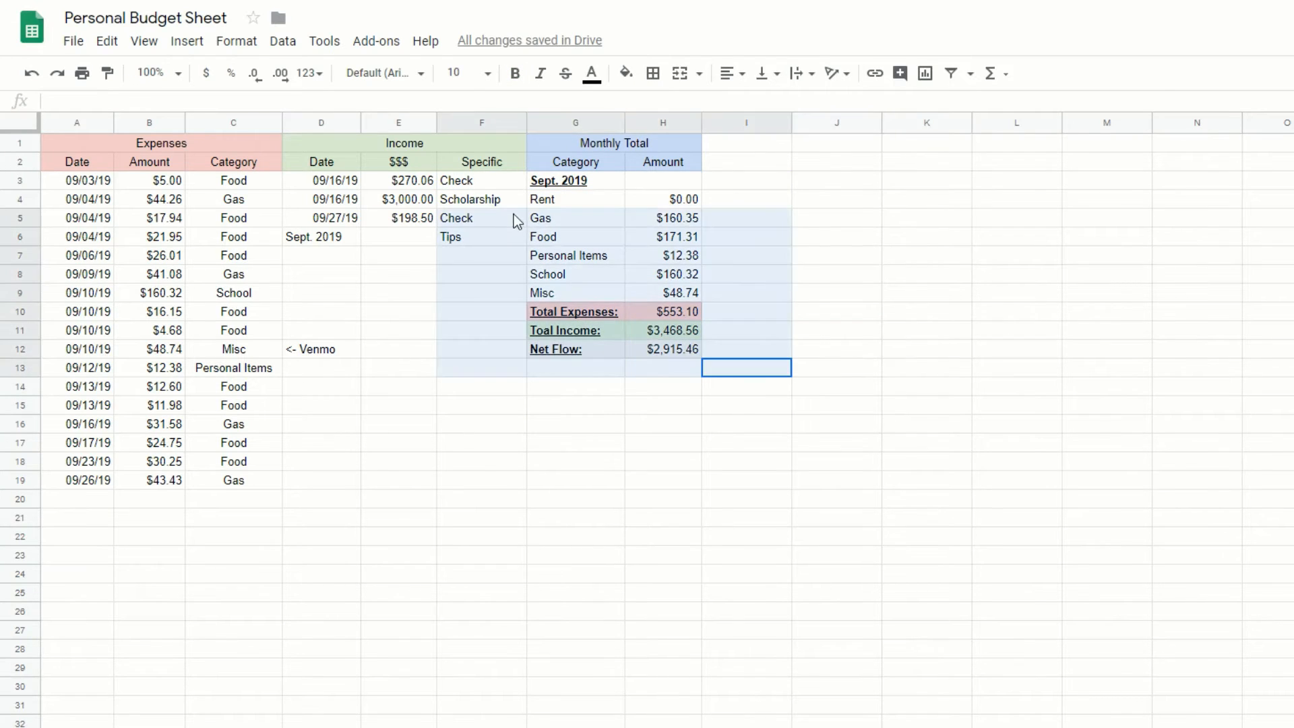
{"action": "left_click", "coordinate": [838, 262]}
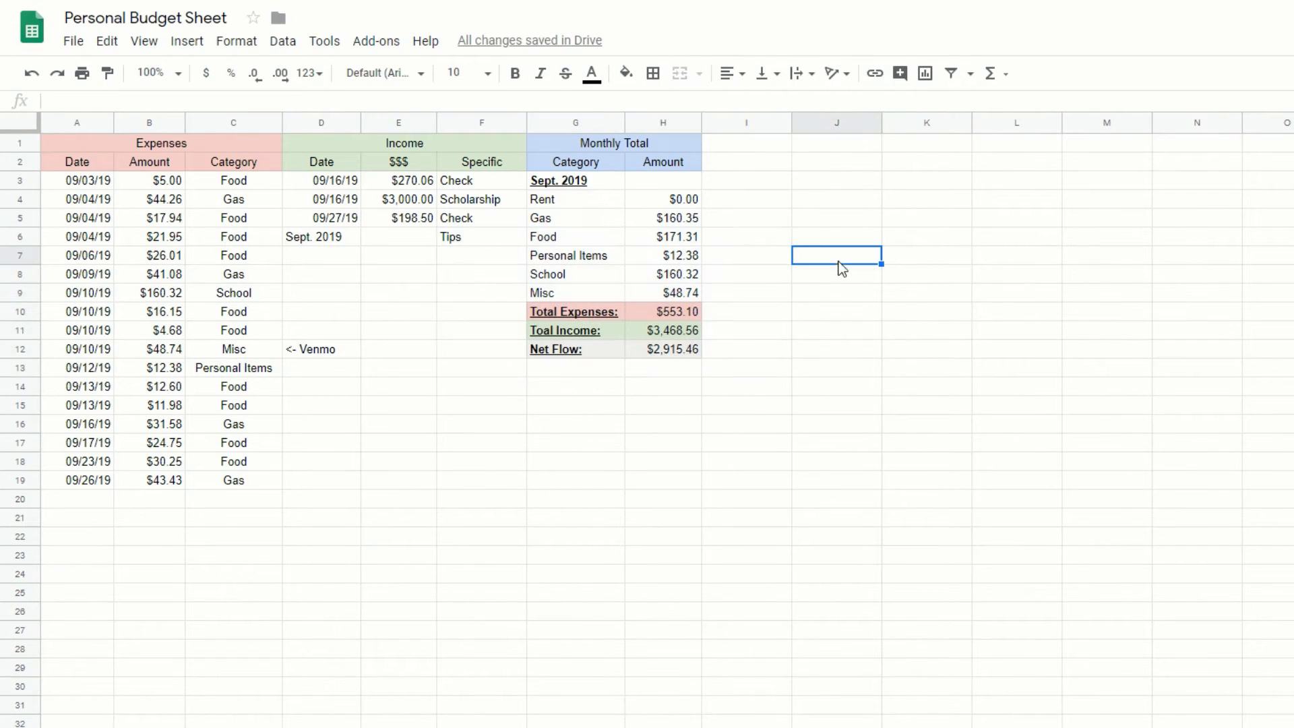
Clear the category of the 09/04/19 expense of $21.95 while going through the Expenses categories
{"action": "left_click", "coordinate": [243, 180]}
{"action": "left_click", "coordinate": [237, 202]}
{"action": "left_click", "coordinate": [237, 218]}
{"action": "left_click", "coordinate": [241, 237]}
{"action": "key", "text": "Delete"}
{"action": "left_click", "coordinate": [243, 256]}
{"action": "left_click", "coordinate": [244, 275]}
{"action": "left_click", "coordinate": [245, 294]}
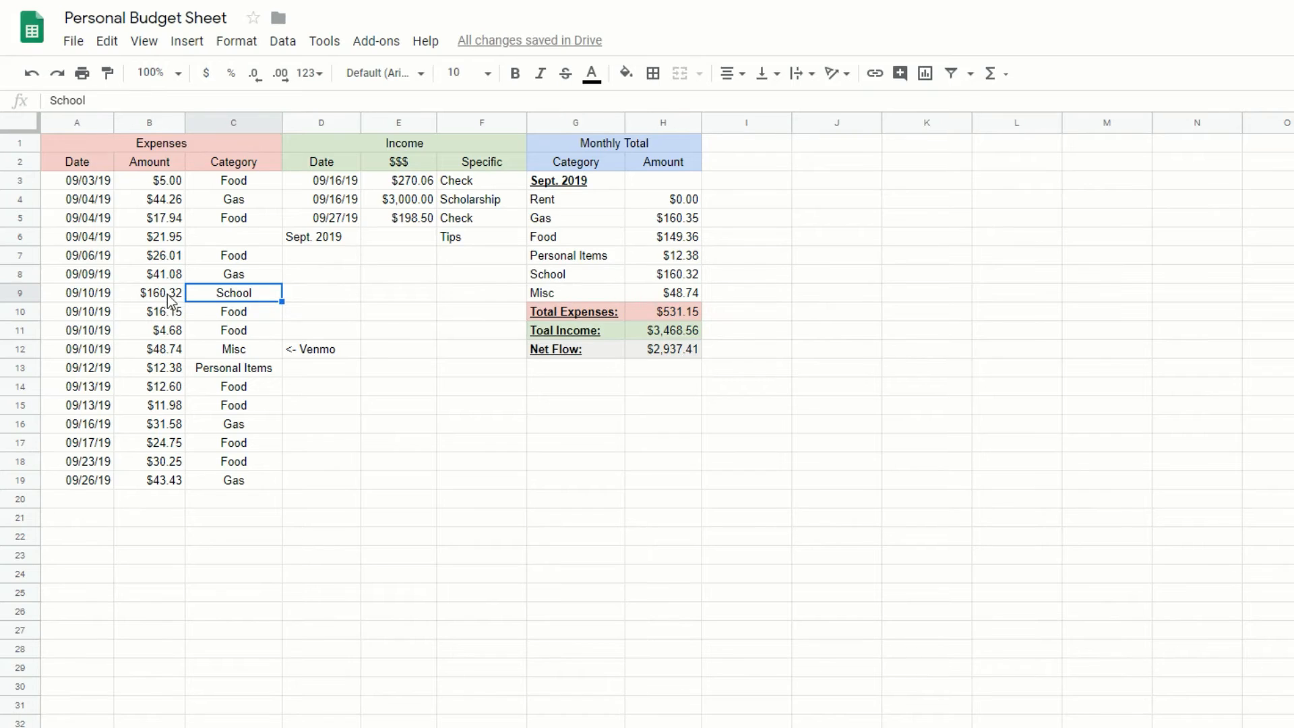
Check the September income entries and how the total income and total expenses are calculated
{"action": "left_click_drag", "start_coordinate": [503, 270], "coordinate": [324, 184]}
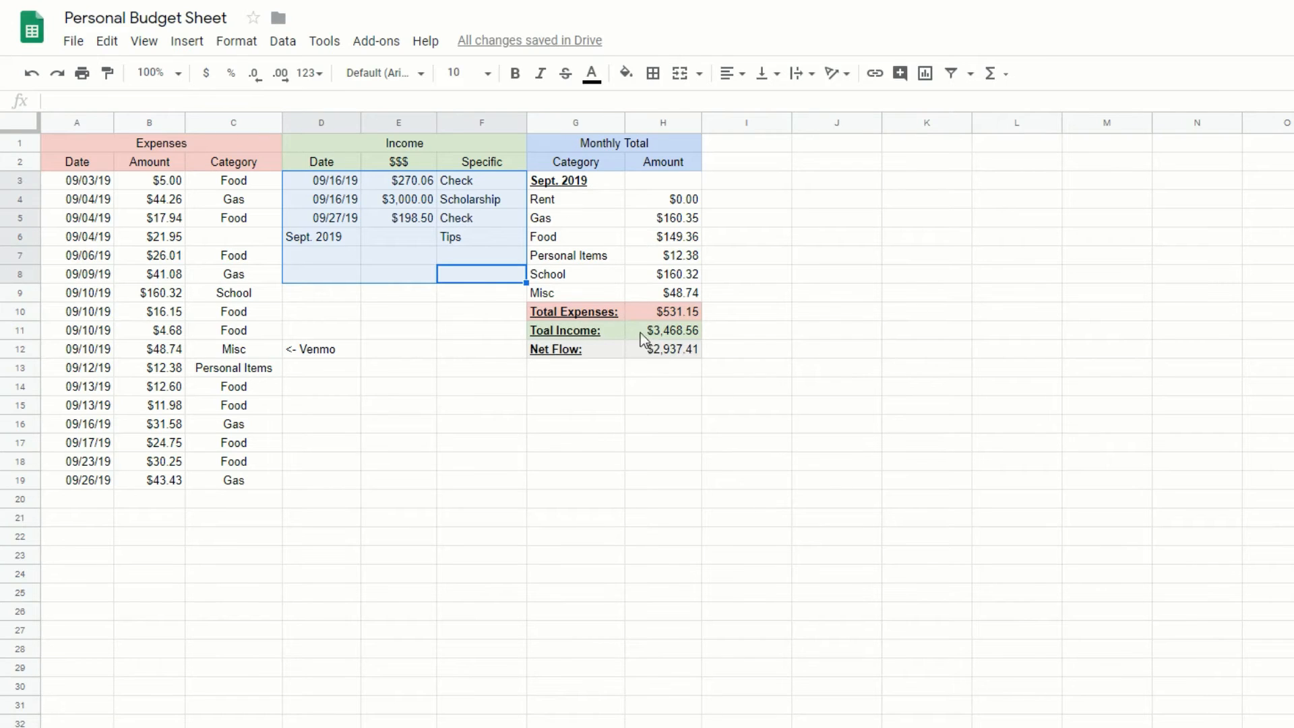
{"action": "left_click", "coordinate": [662, 329]}
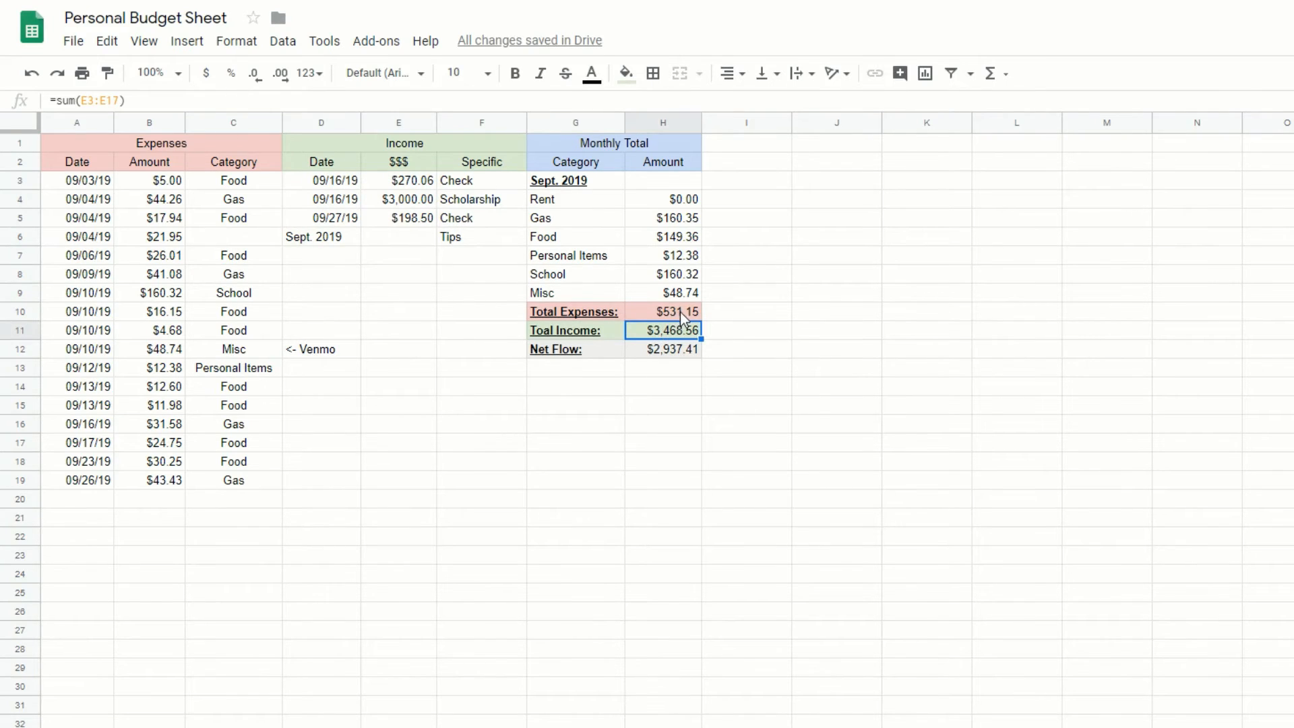
{"action": "left_click", "coordinate": [681, 312]}
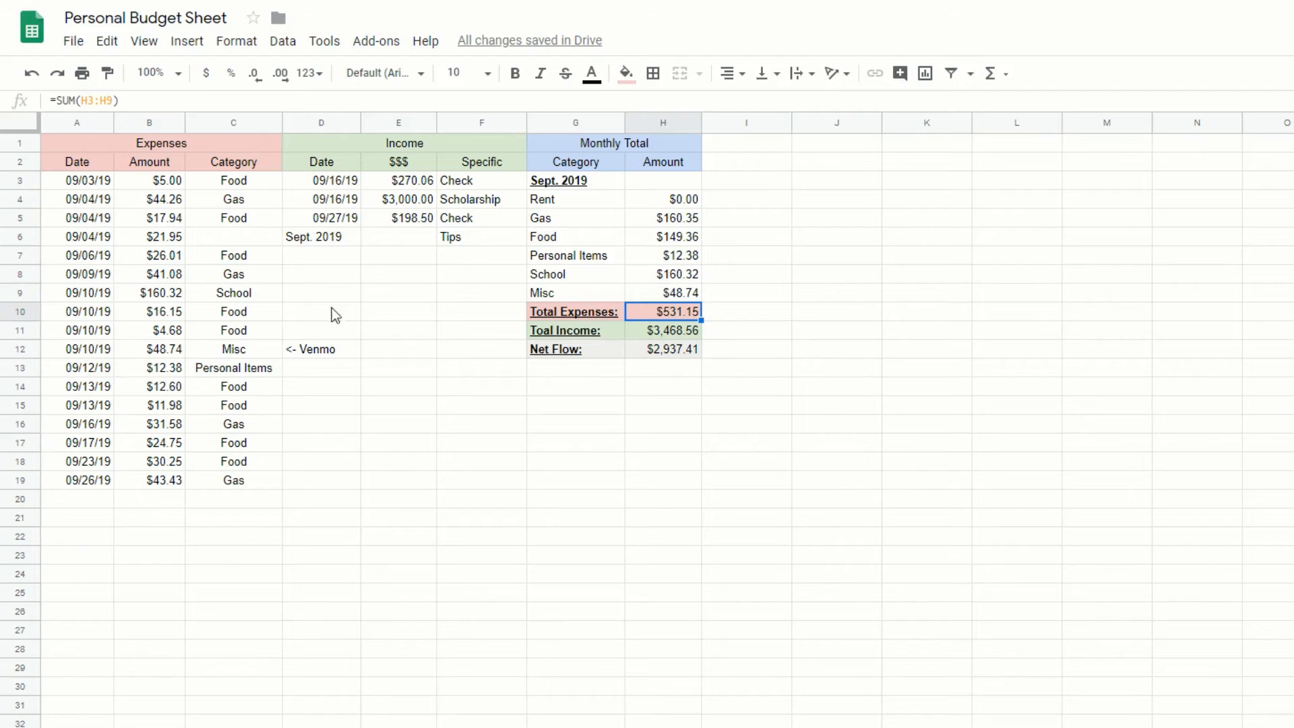
{"action": "left_click_drag", "start_coordinate": [480, 500], "coordinate": [159, 351]}
{"action": "left_click", "coordinate": [919, 425]}
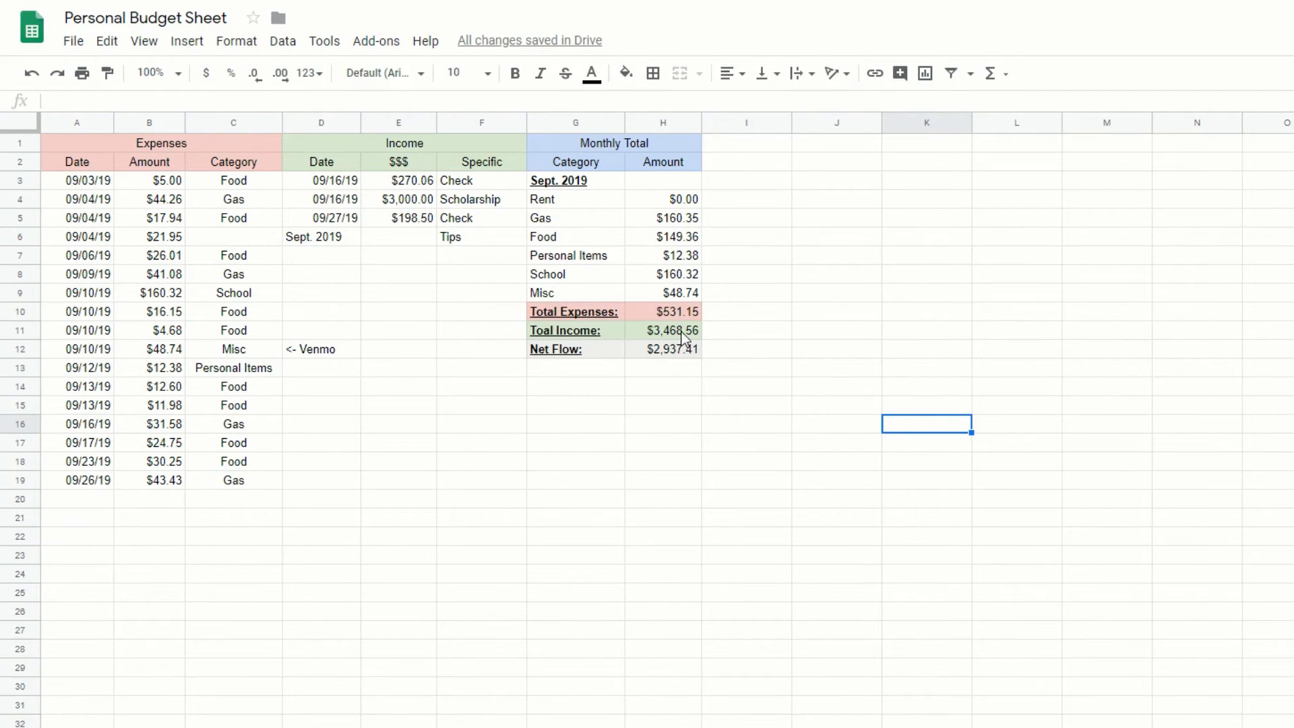
{"action": "left_click_drag", "start_coordinate": [725, 335], "coordinate": [463, 335]}
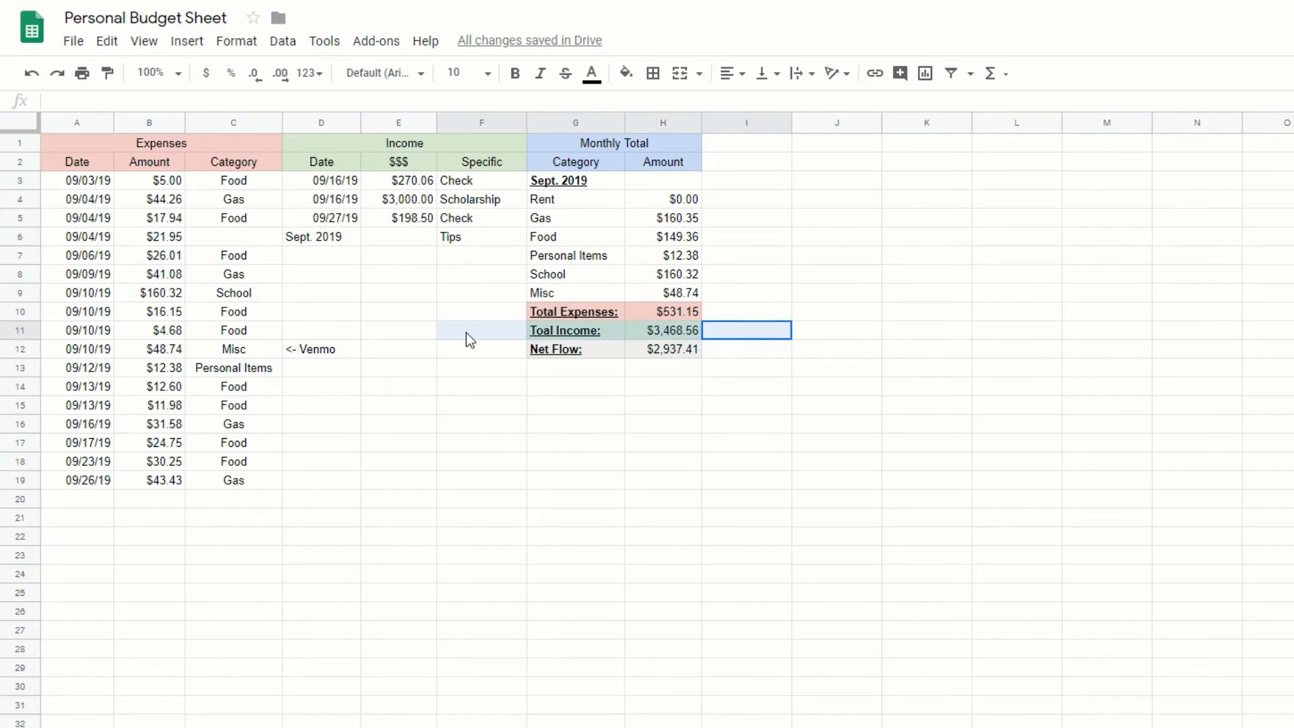
{"action": "left_click", "coordinate": [838, 297]}
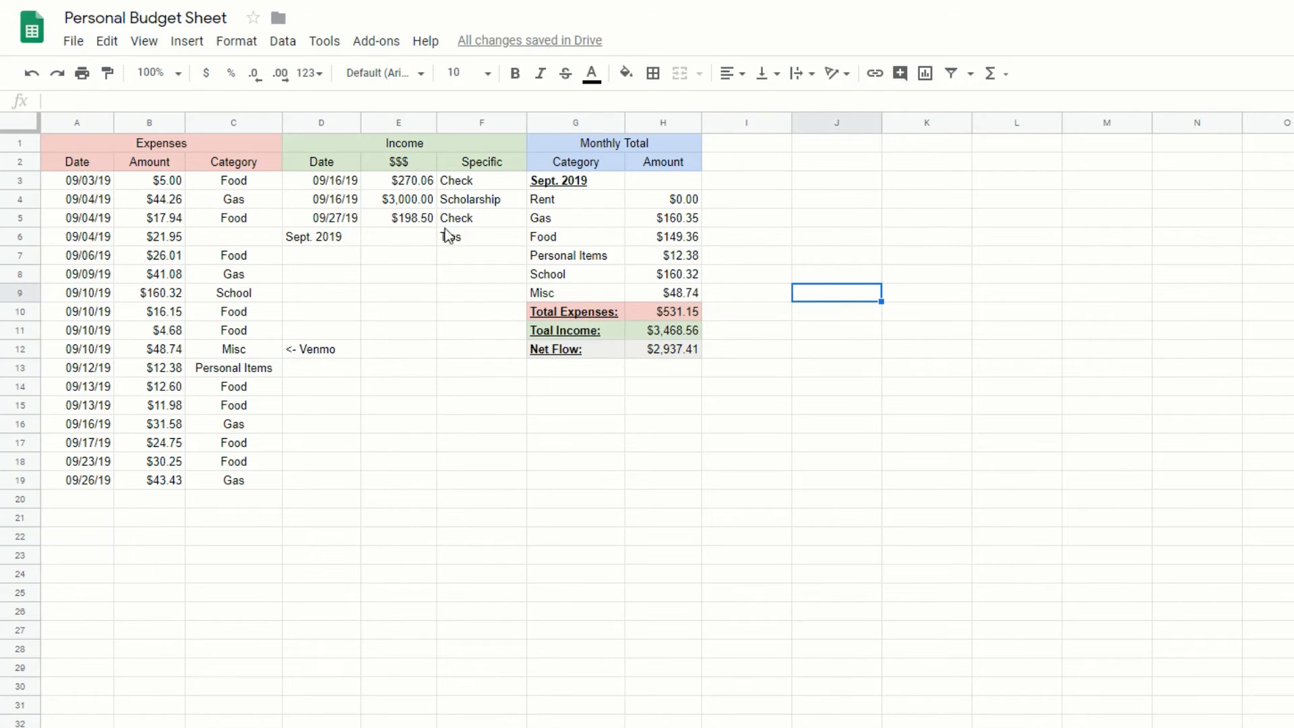
Review the individual income amounts, the blank Tips amount and the Net Flow row
{"action": "left_click", "coordinate": [412, 203]}
{"action": "left_click", "coordinate": [412, 218]}
{"action": "left_click", "coordinate": [427, 184]}
{"action": "left_click", "coordinate": [410, 225]}
{"action": "left_click", "coordinate": [416, 238]}
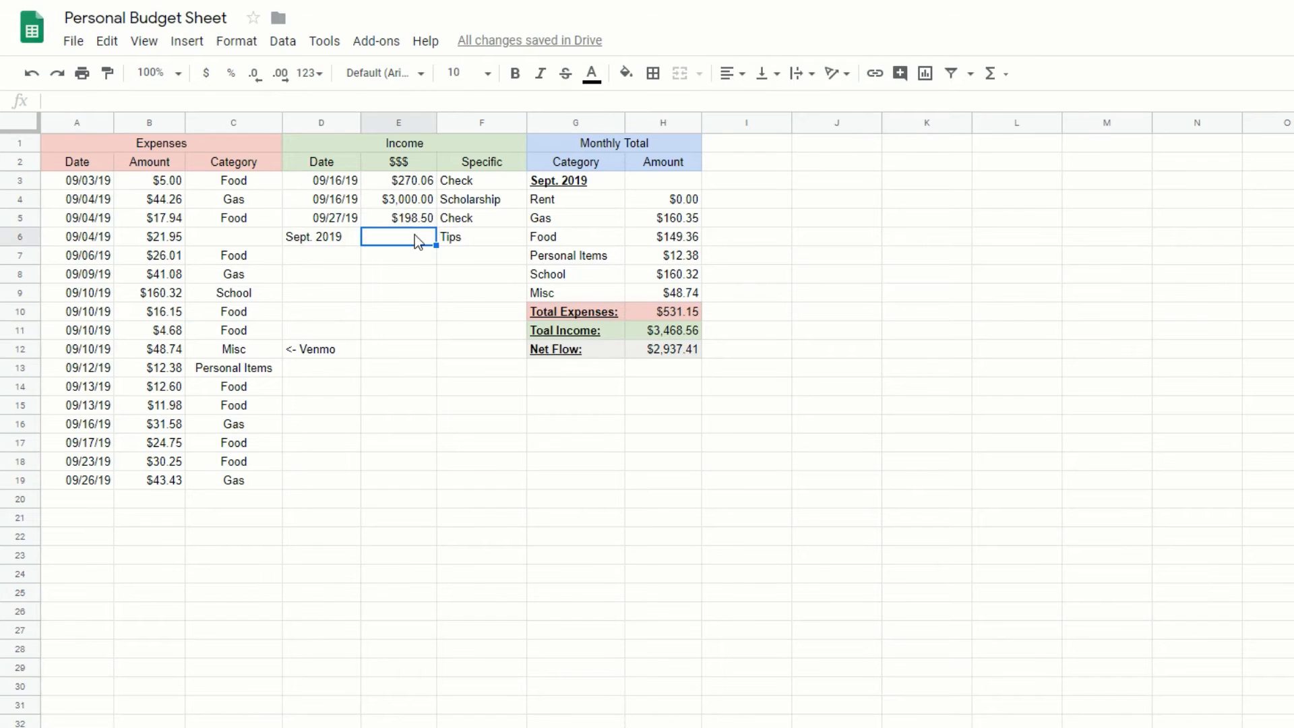
{"action": "left_click", "coordinate": [920, 390]}
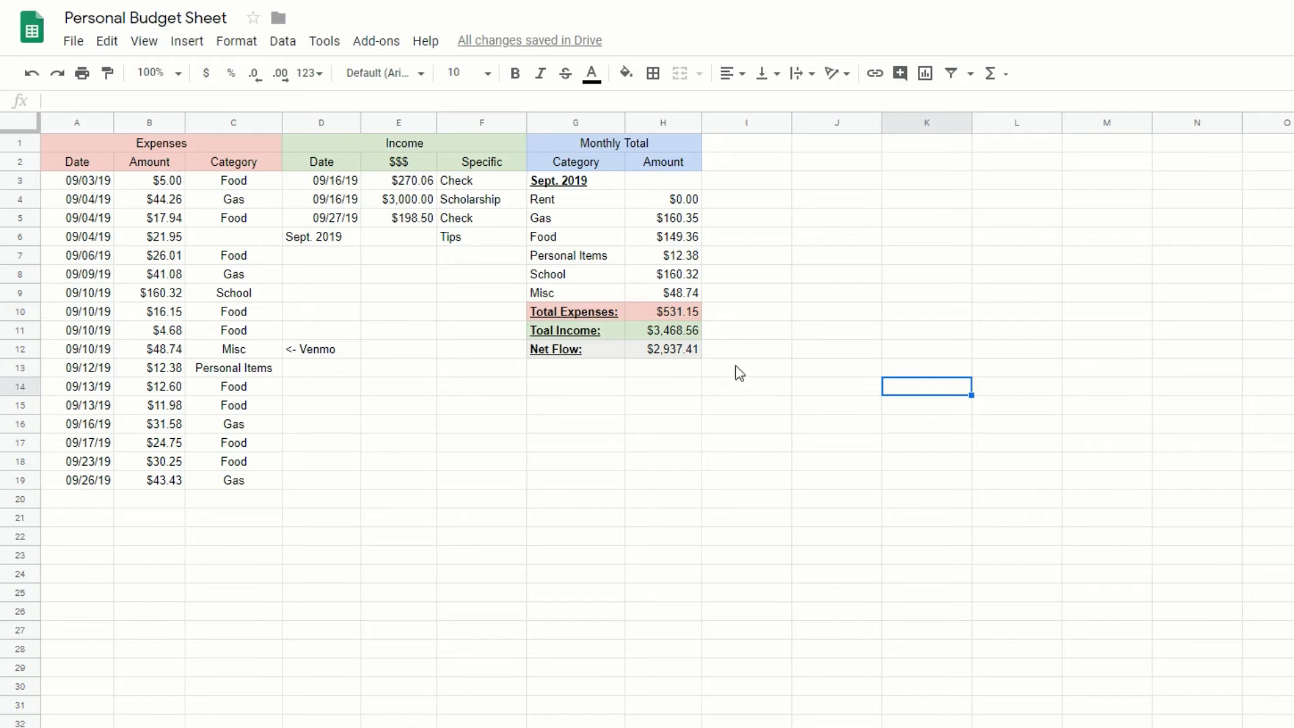
{"action": "left_click_drag", "start_coordinate": [748, 368], "coordinate": [514, 346]}
{"action": "left_click", "coordinate": [834, 237]}
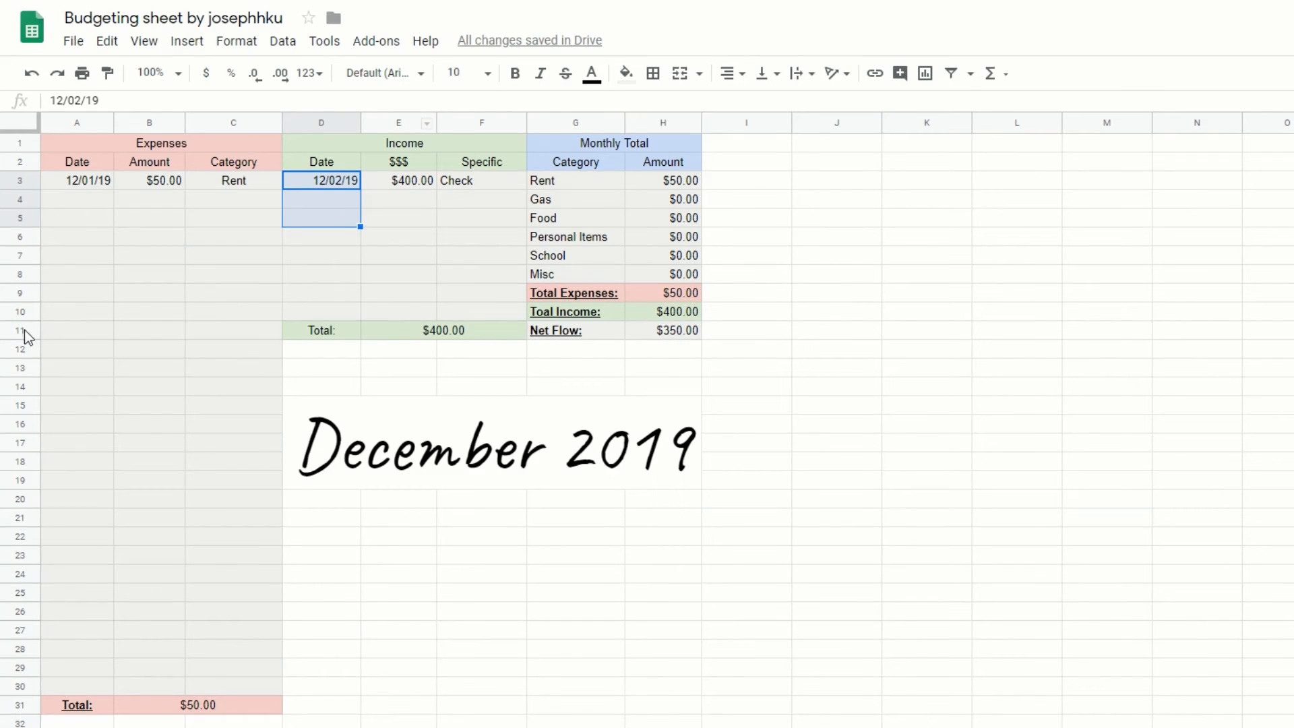
Add a 500 expense with the category Food in the second Expenses row of the December 2019 sheet and check the Net Flow
{"action": "double_click", "coordinate": [151, 202]}
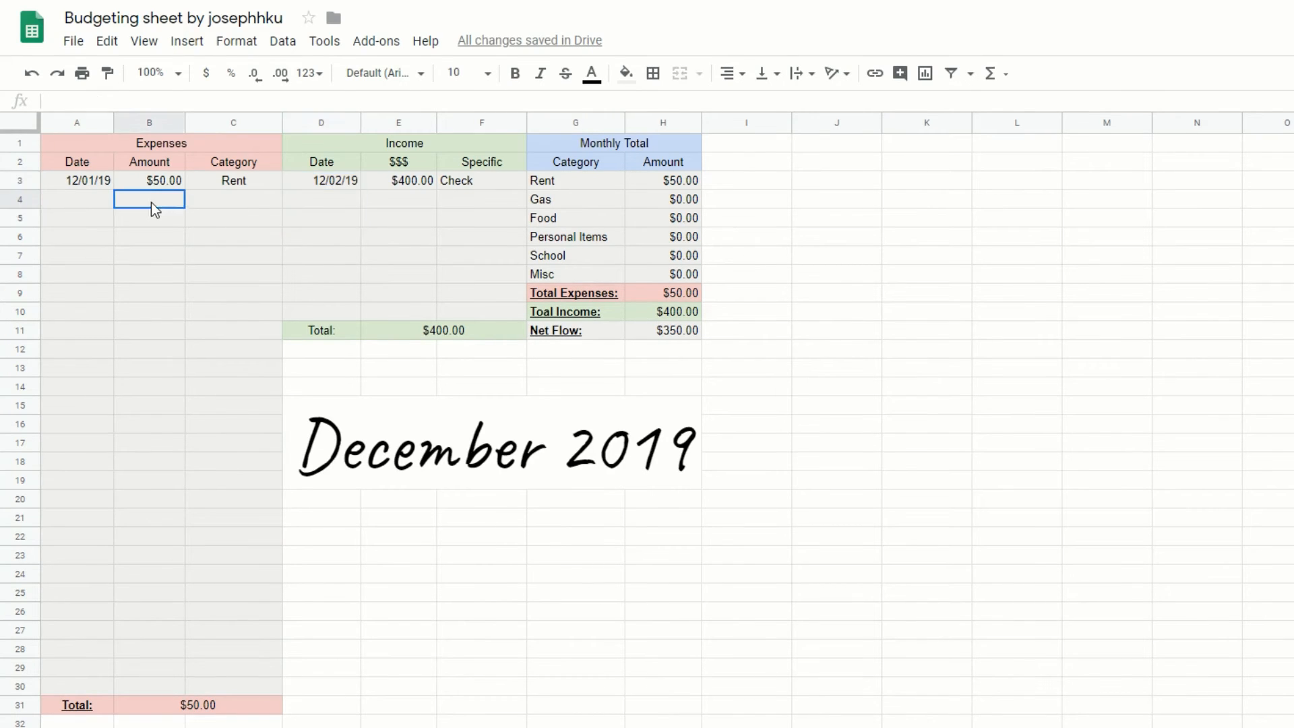
{"action": "type", "text": "500"}
{"action": "left_click", "coordinate": [229, 195]}
{"action": "type", "text": "Food"}
{"action": "left_click", "coordinate": [1014, 407]}
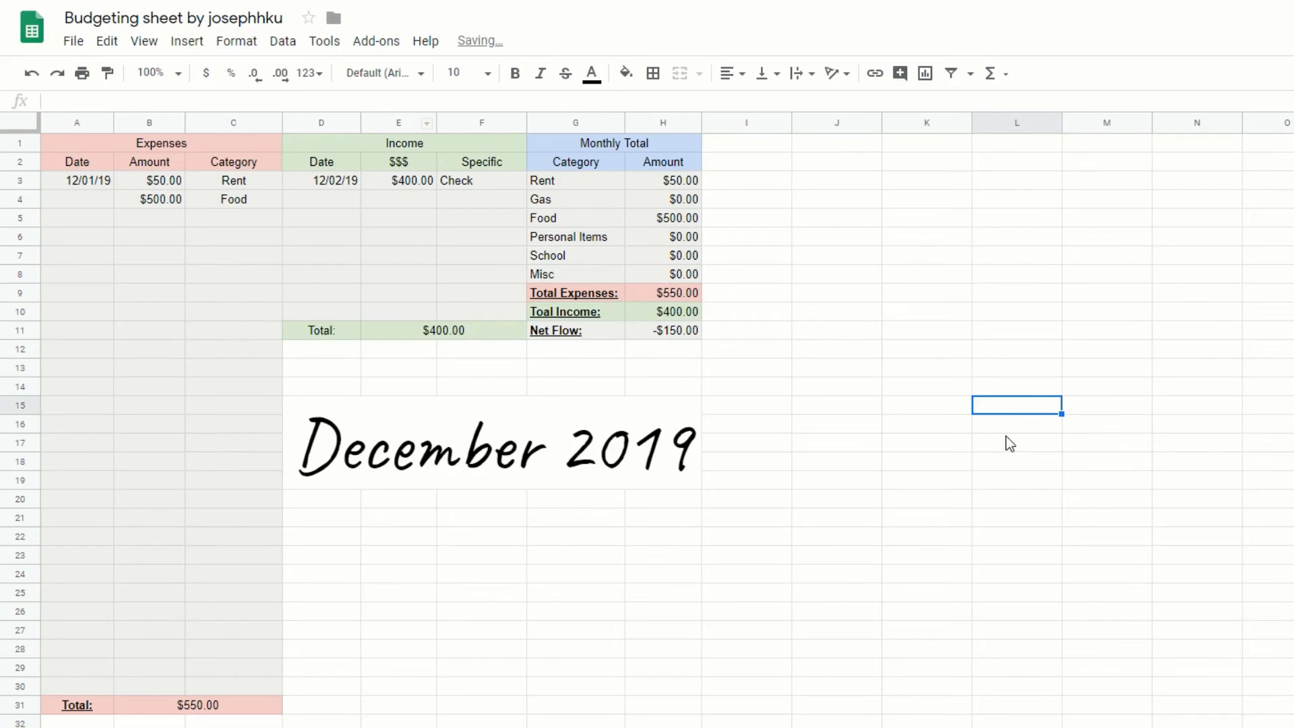
{"action": "left_click_drag", "start_coordinate": [696, 335], "coordinate": [735, 331]}
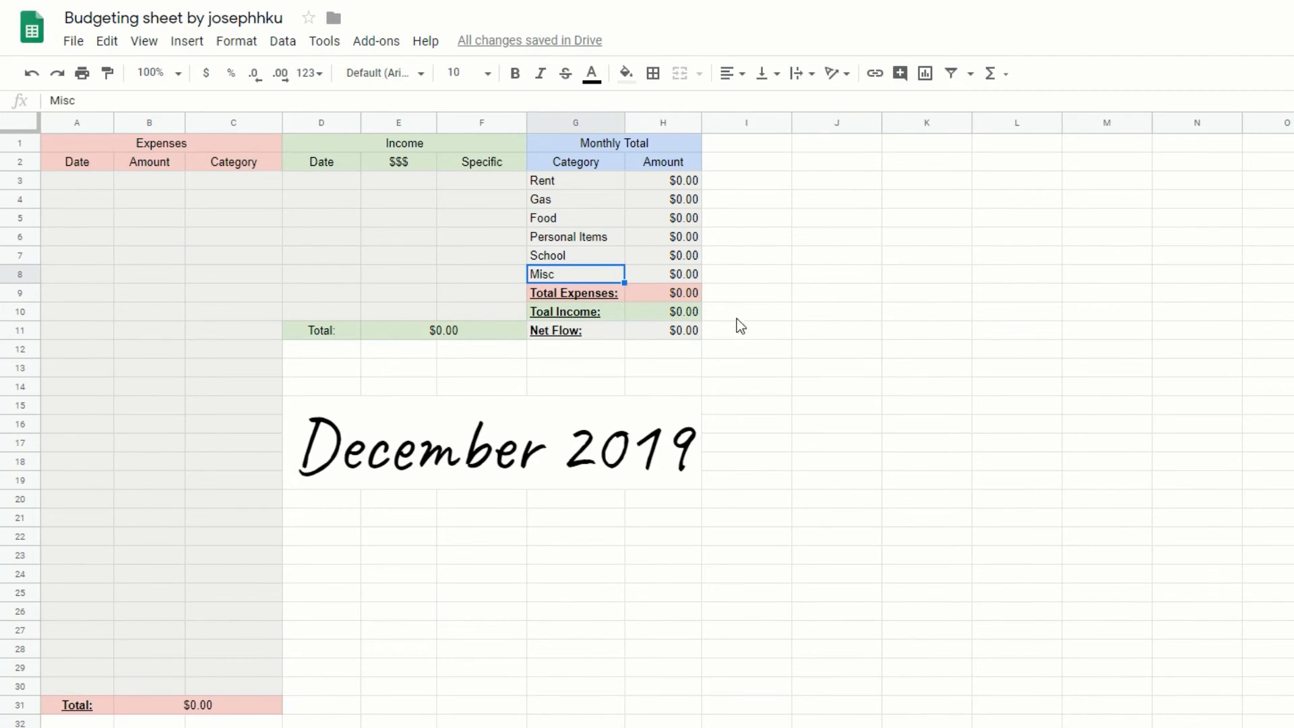
Try to replace the Misc category label in the Monthly Total table with placeholder text
{"action": "left_click_drag", "start_coordinate": [745, 349], "coordinate": [543, 277]}
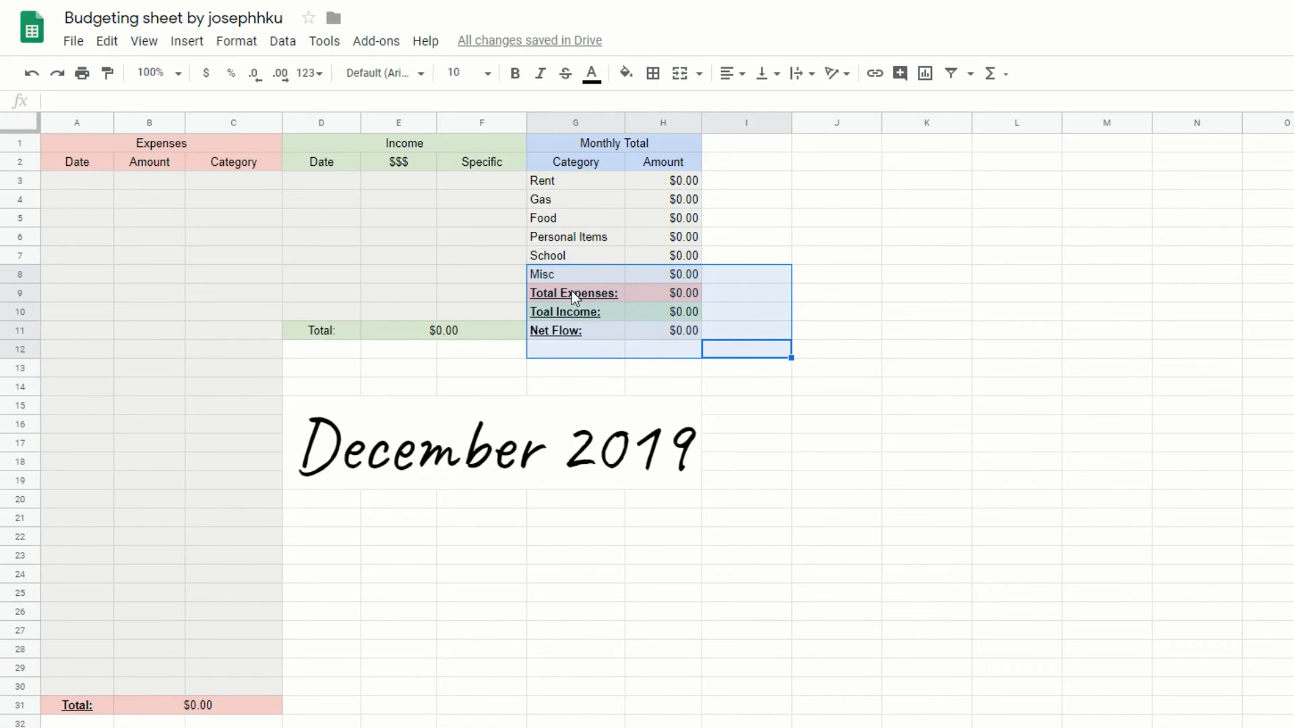
{"action": "left_click", "coordinate": [889, 275]}
{"action": "left_click", "coordinate": [236, 182]}
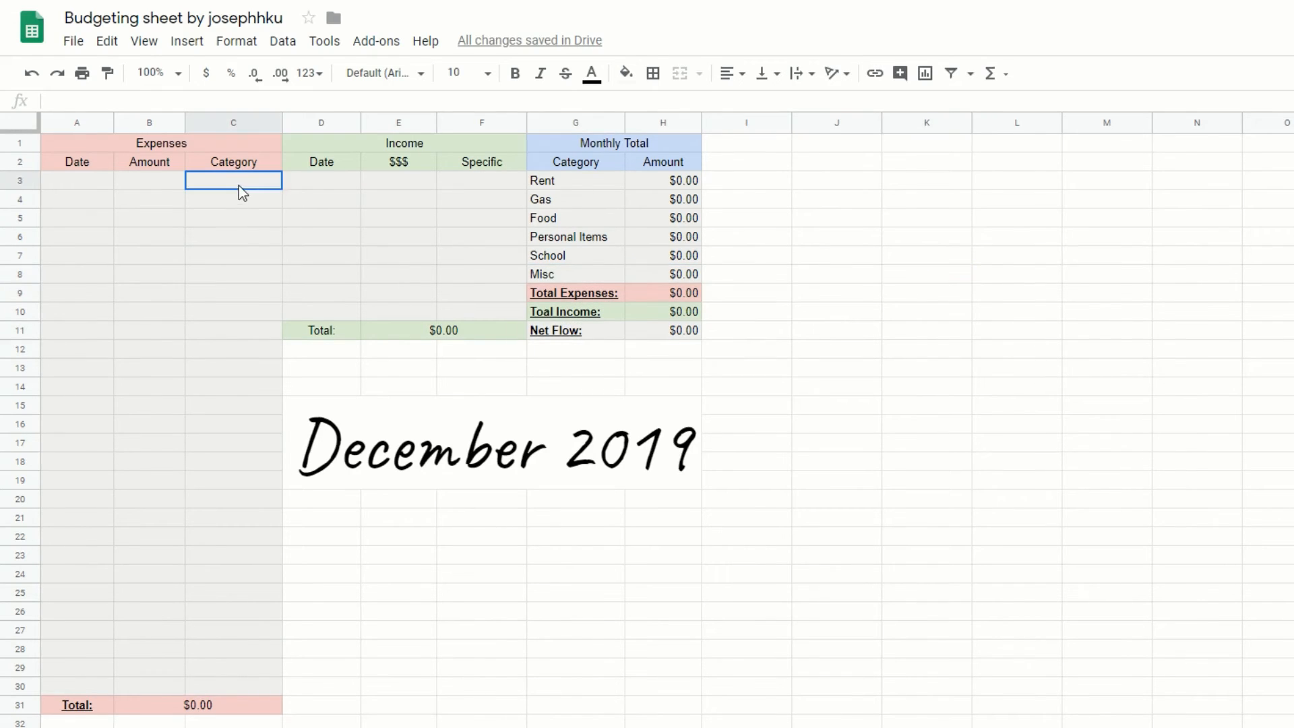
{"action": "left_click", "coordinate": [564, 273]}
{"action": "double_click", "coordinate": [567, 273]}
{"action": "key", "text": "BackSpace"}
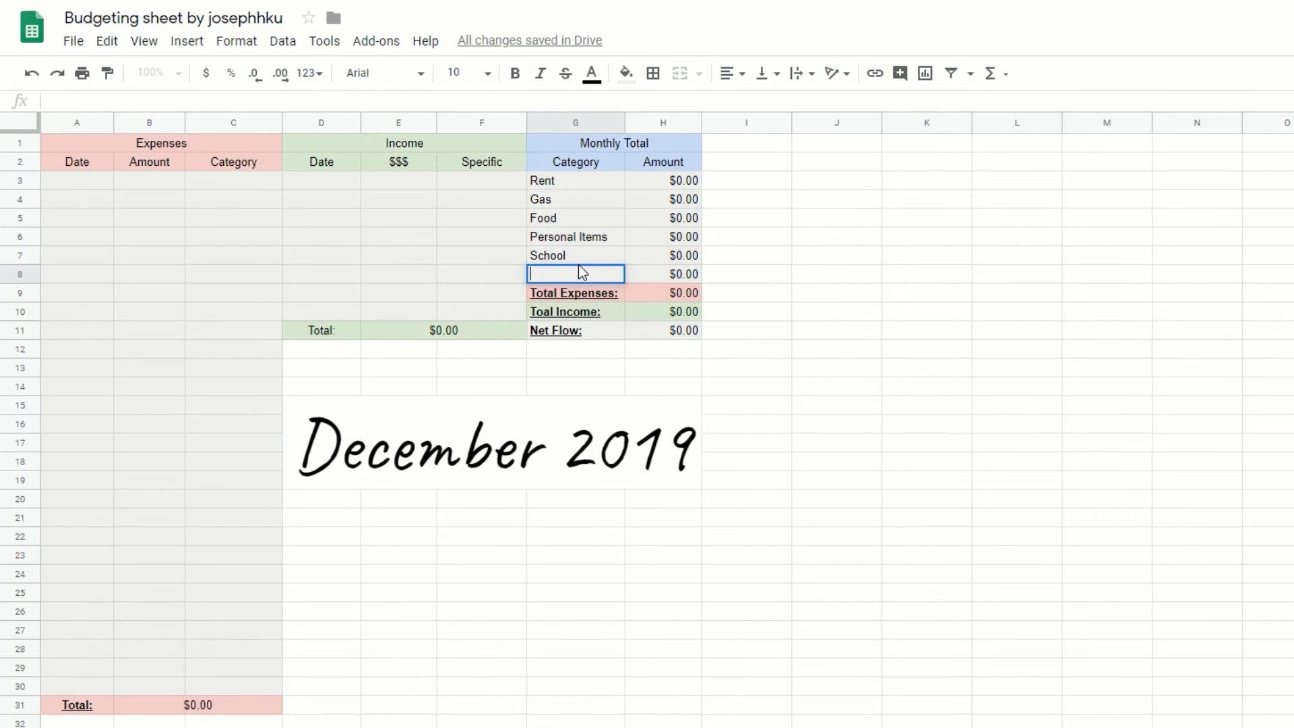
{"action": "type", "text": "hqijhfq"}
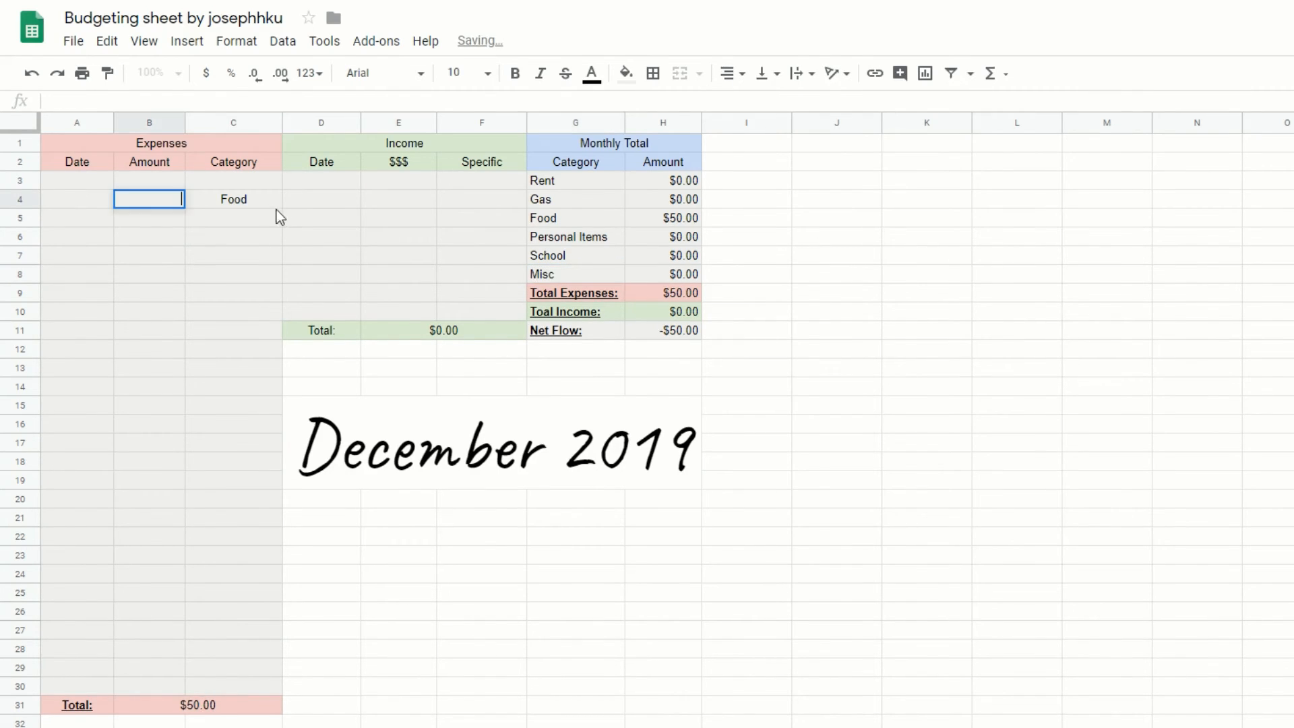
Clear the Food category from row 4 of the Expenses table
{"action": "double_click", "coordinate": [266, 200]}
{"action": "key", "text": "BackSpace"}
{"action": "key", "text": "BackSpace"}
{"action": "key", "text": "BackSpace"}
{"action": "key", "text": "BackSpace"}
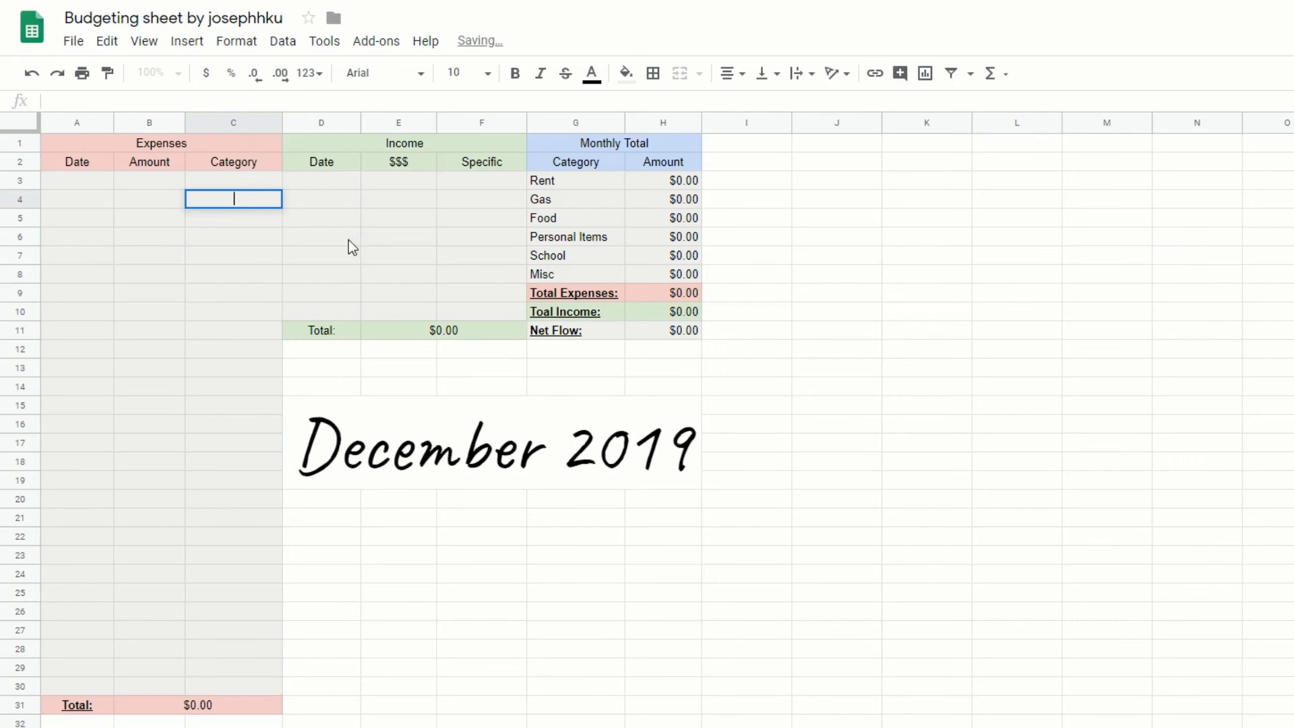
Look over the blank Expenses, Income and Monthly Total tables of the December 2019 sheet
{"action": "left_click", "coordinate": [859, 393]}
{"action": "left_click_drag", "start_coordinate": [609, 670], "coordinate": [53, 191]}
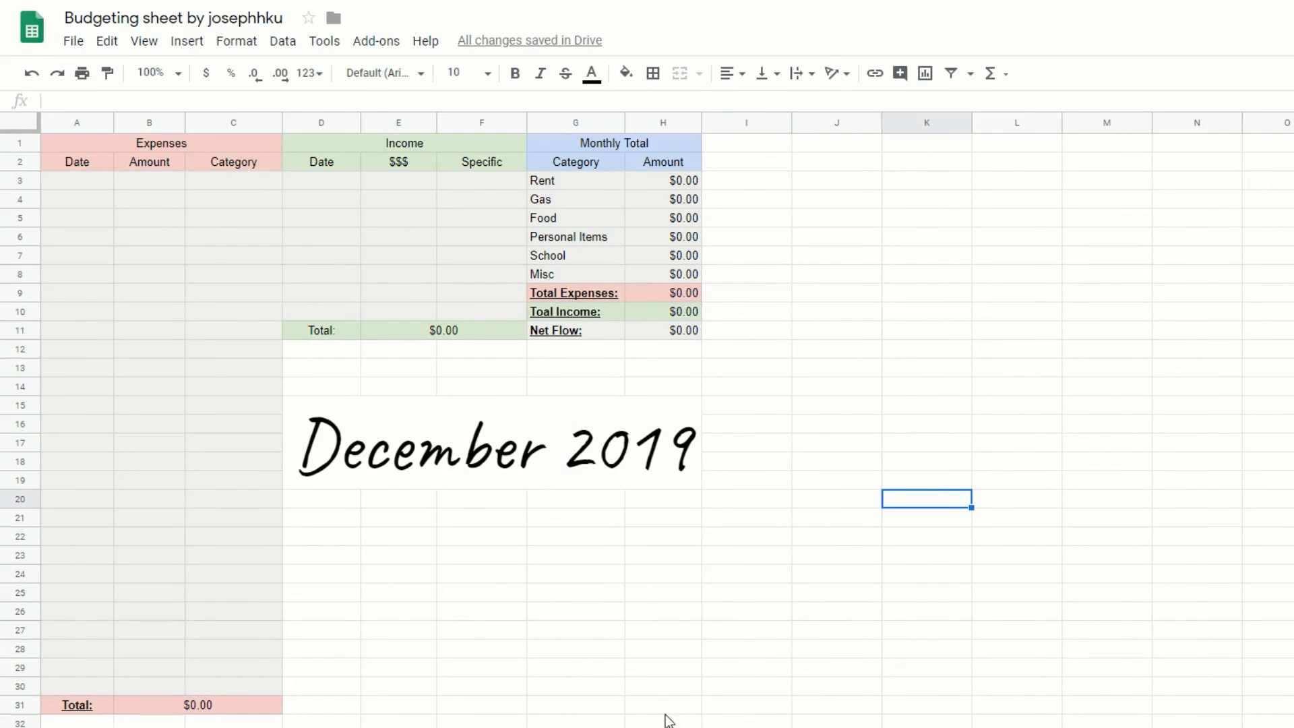
{"action": "left_click_drag", "start_coordinate": [665, 705], "coordinate": [150, 162]}
{"action": "left_click_drag", "start_coordinate": [236, 100], "coordinate": [58, 152]}
{"action": "left_click", "coordinate": [836, 275]}
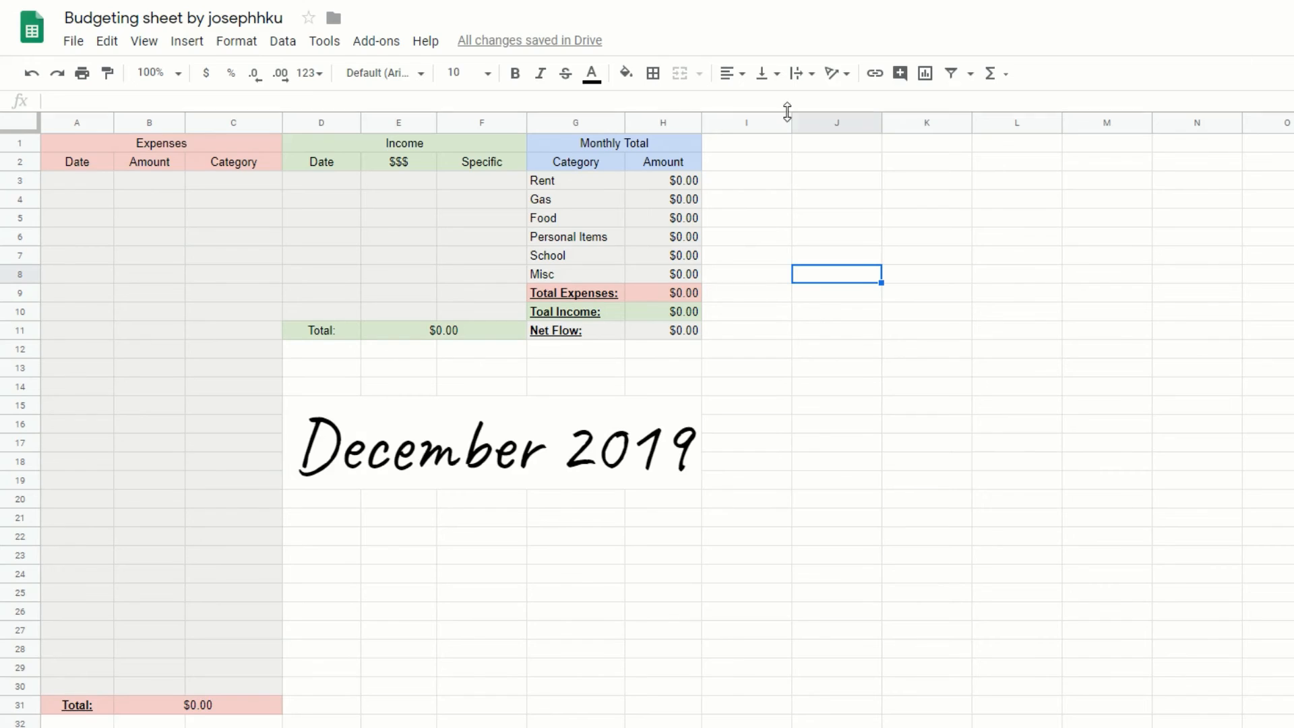
Start making a copy of the budgeting spreadsheet
{"action": "left_click", "coordinate": [71, 42]}
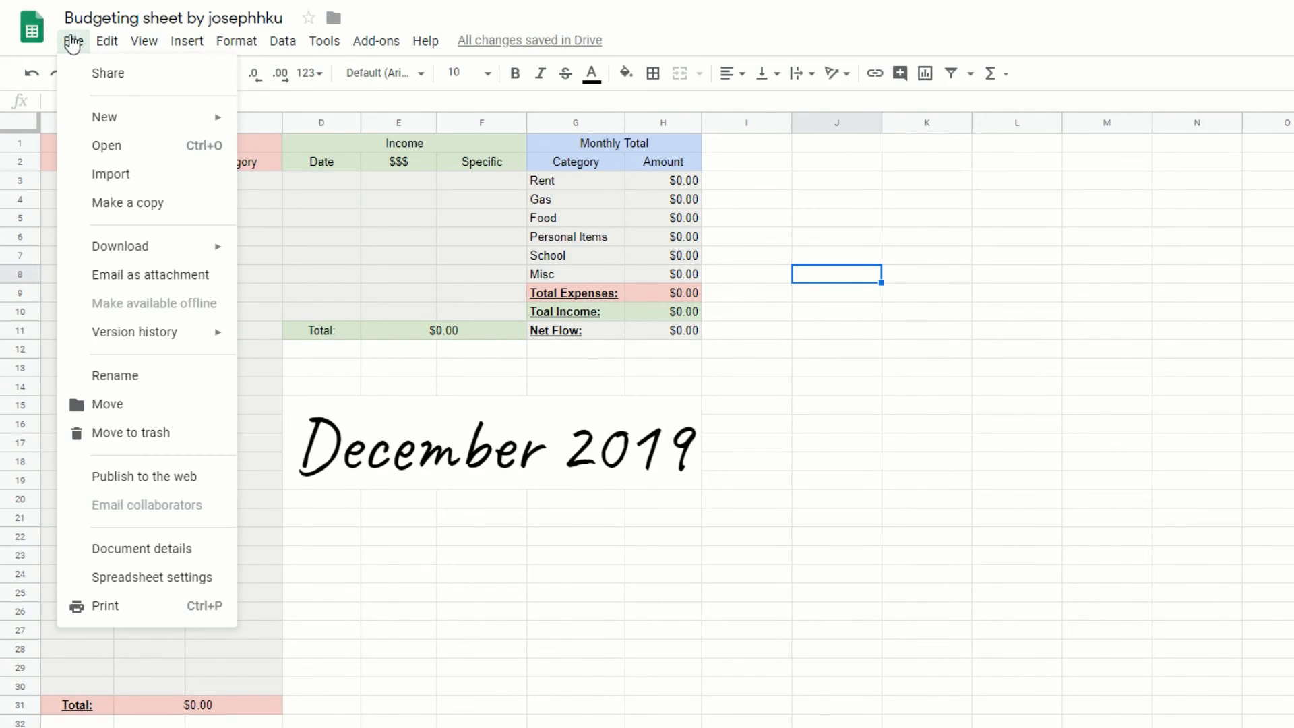
{"action": "left_click", "coordinate": [131, 211]}
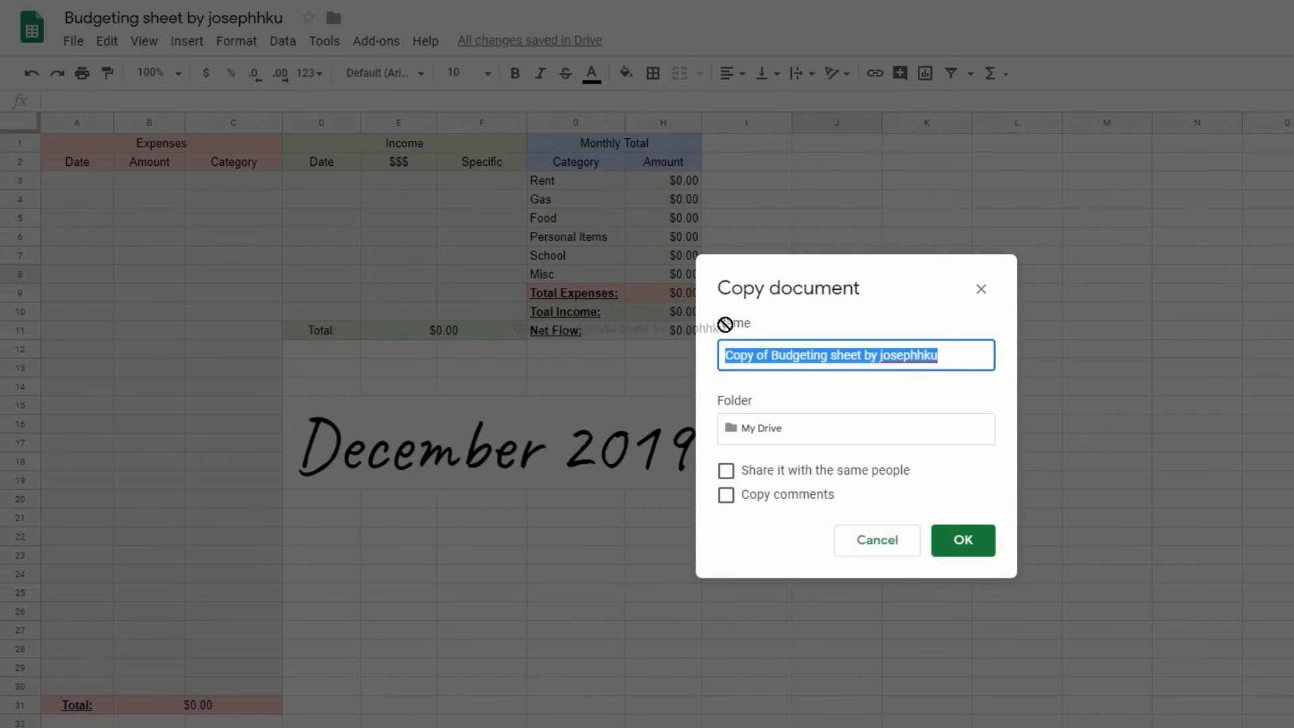